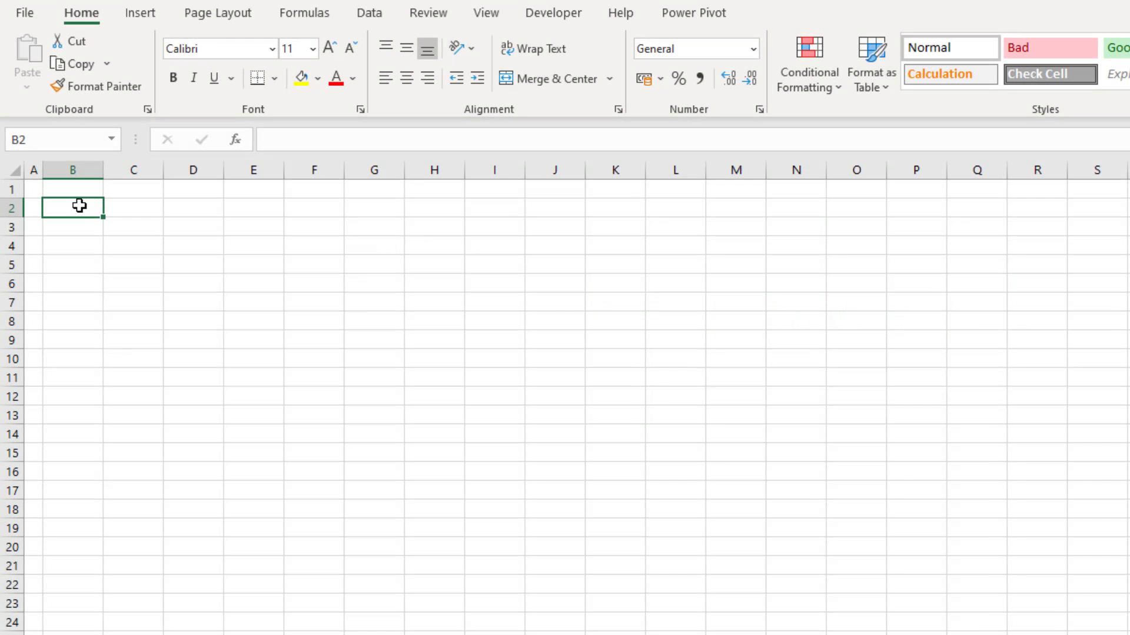
# Enter =SEQUENCE(8) in B2 so 1–8 spill down B2:B9, then return to B2.
pyautogui.doubleClick(80, 205)
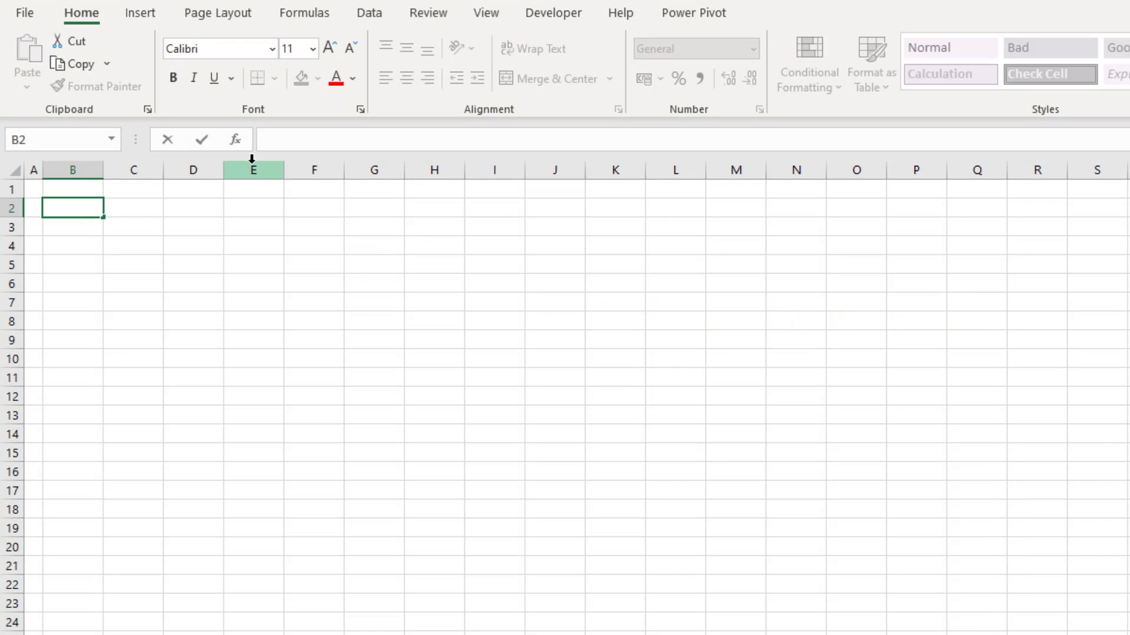
pyautogui.click(296, 147)
pyautogui.write('=')
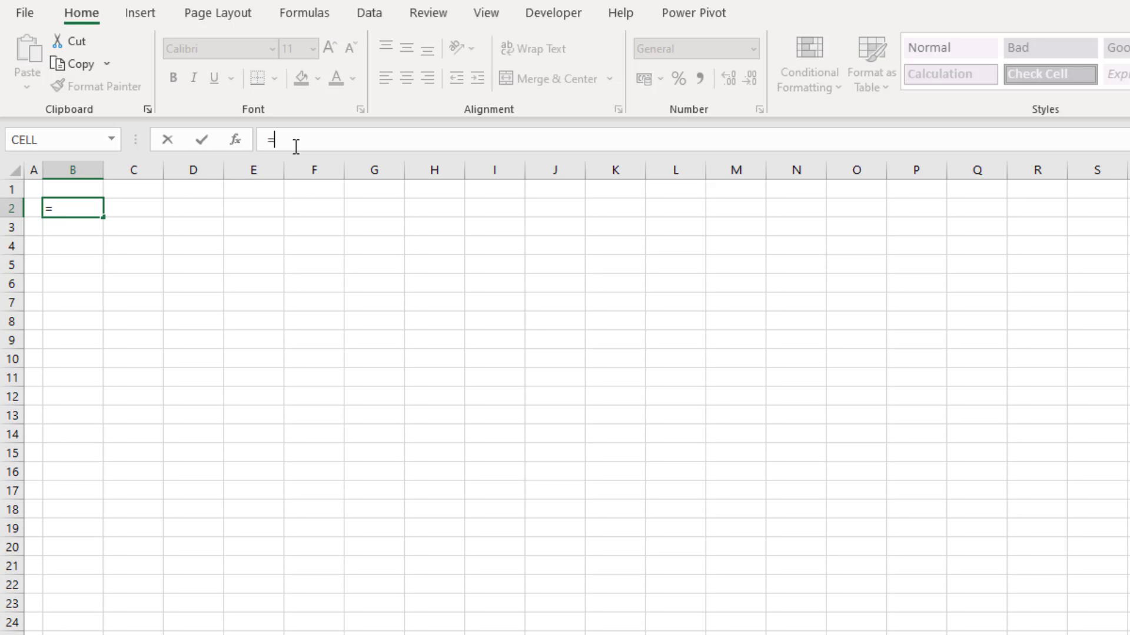
pyautogui.write('SE')
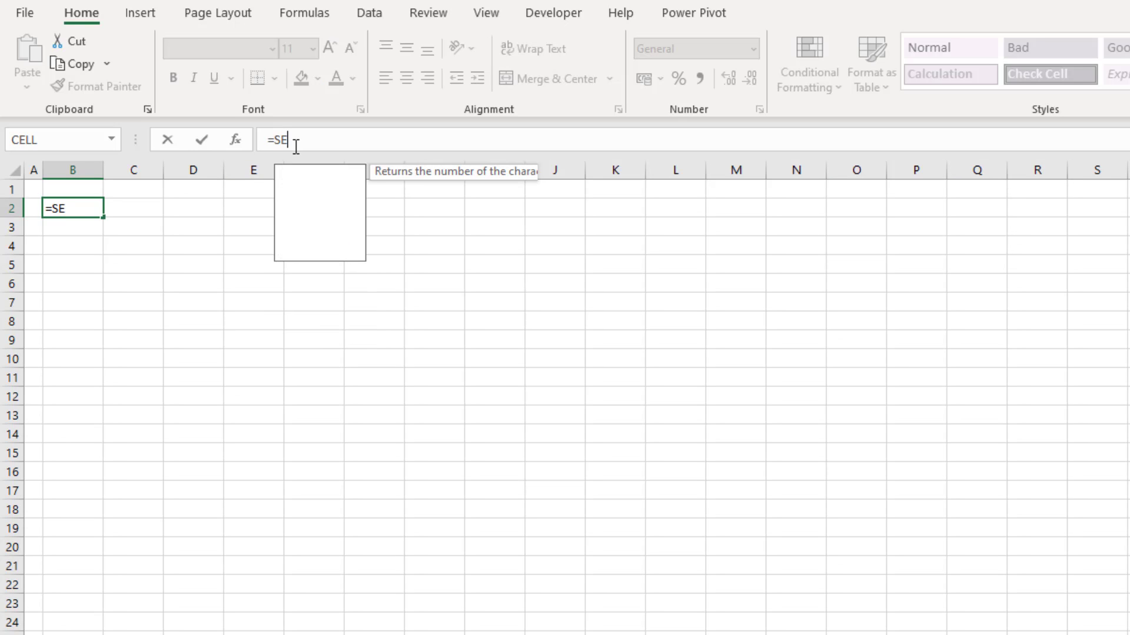
pyautogui.write('QUENCE')
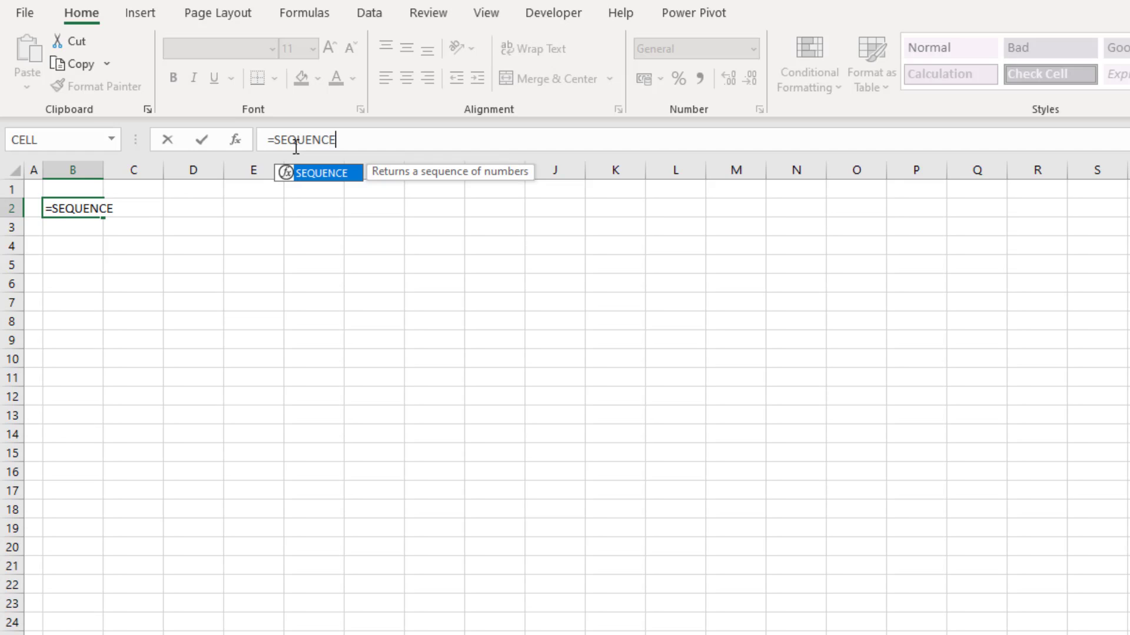
pyautogui.write('(')
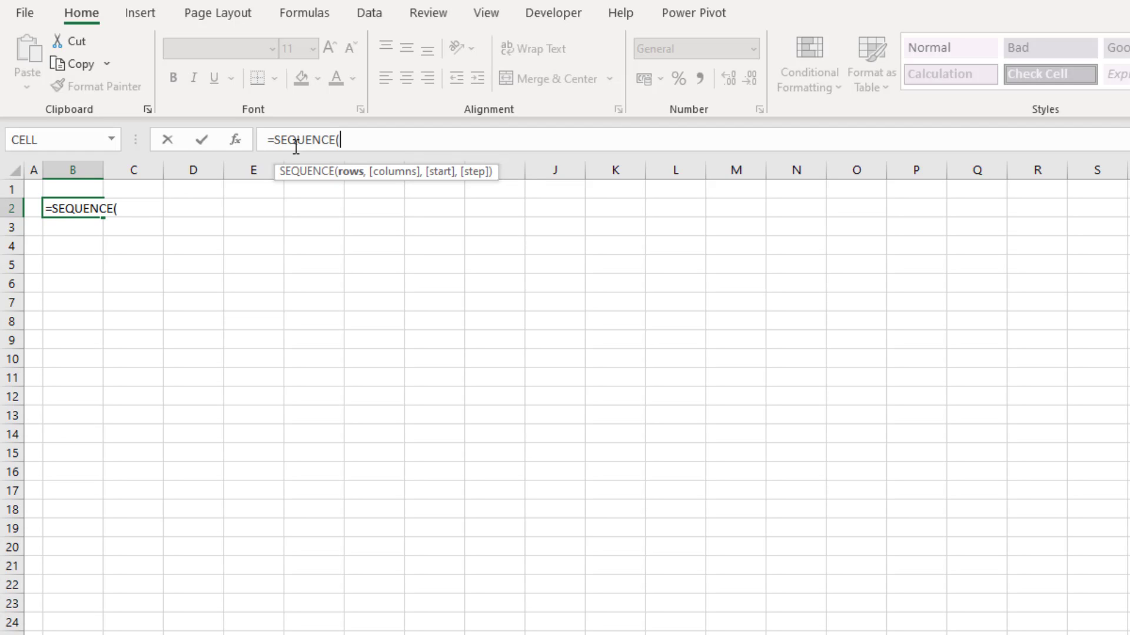
pyautogui.write('8)')
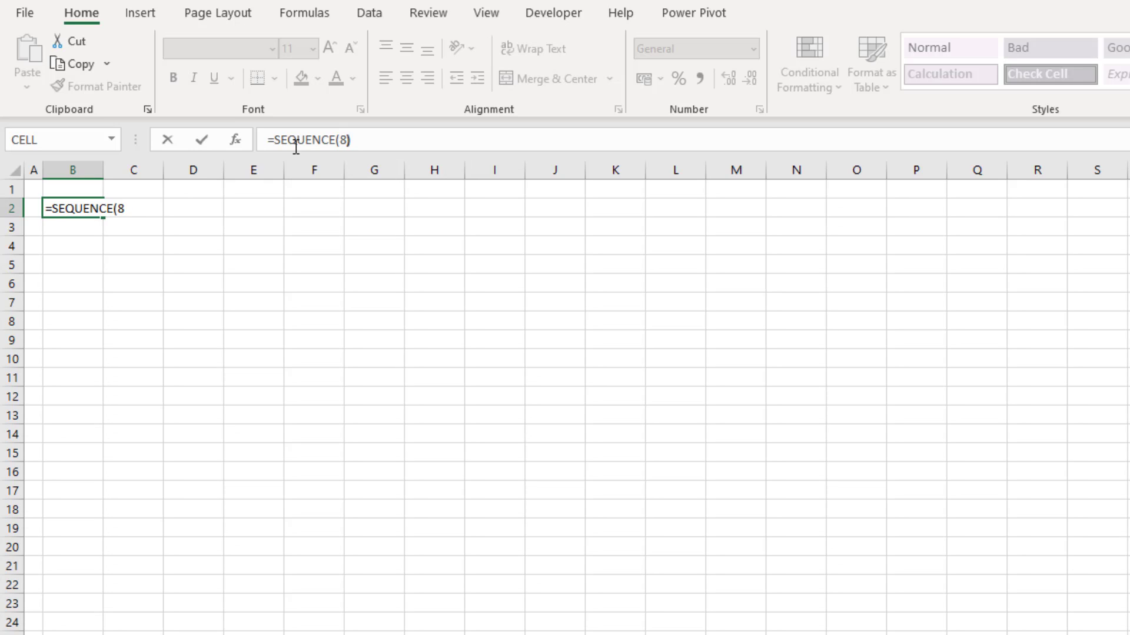
pyautogui.press('Return')
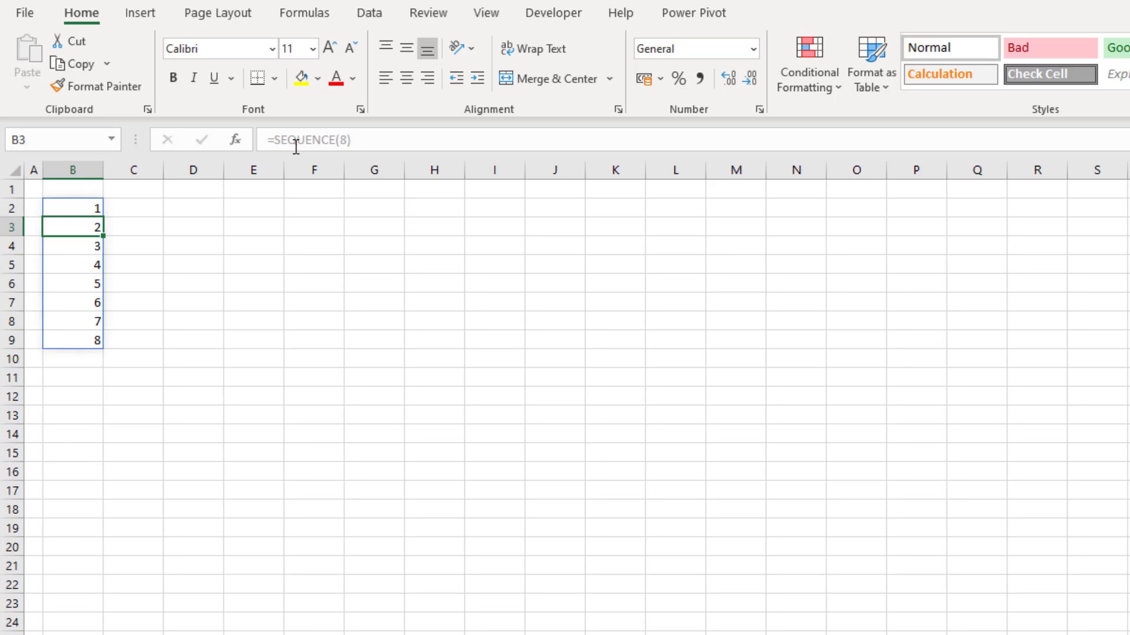
pyautogui.press('Up')
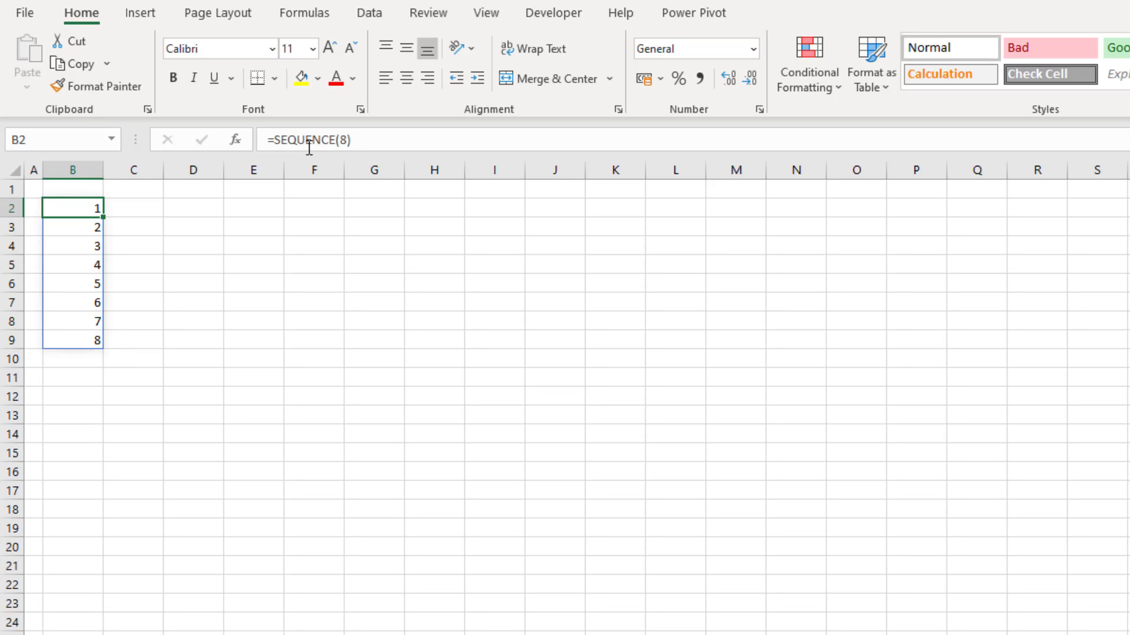
# Enter =SEQUENCE(8,3,5,10) in D2 to spill an 8-by-3 grid starting at 5, stepping 10.
pyautogui.doubleClick(203, 207)
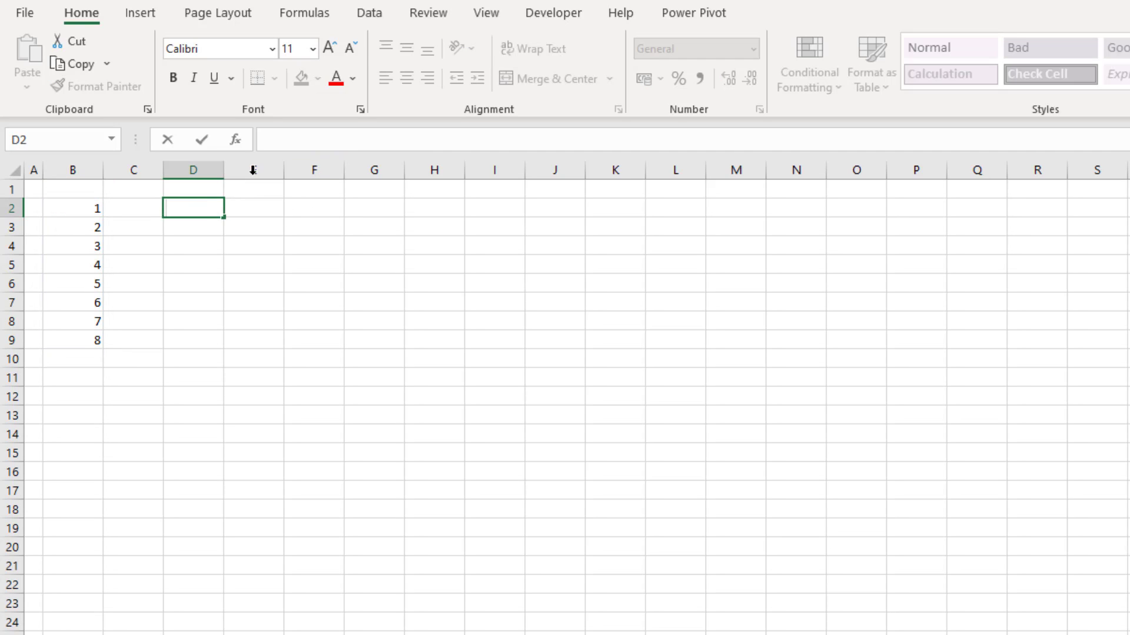
pyautogui.click(296, 142)
pyautogui.write('=')
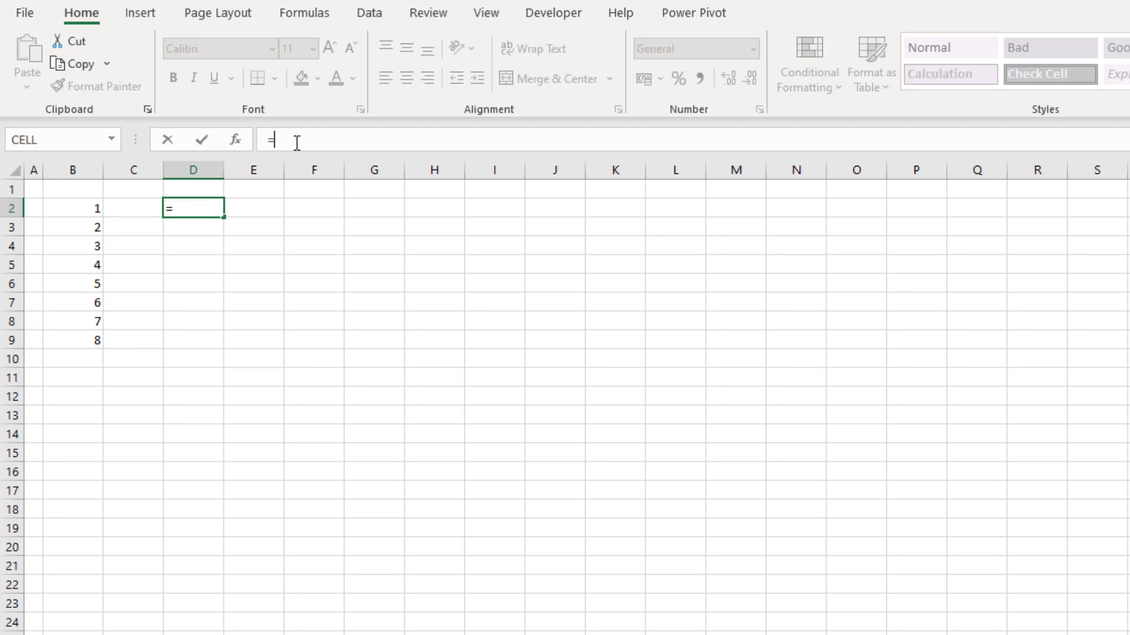
pyautogui.write('SEQUENCE(')
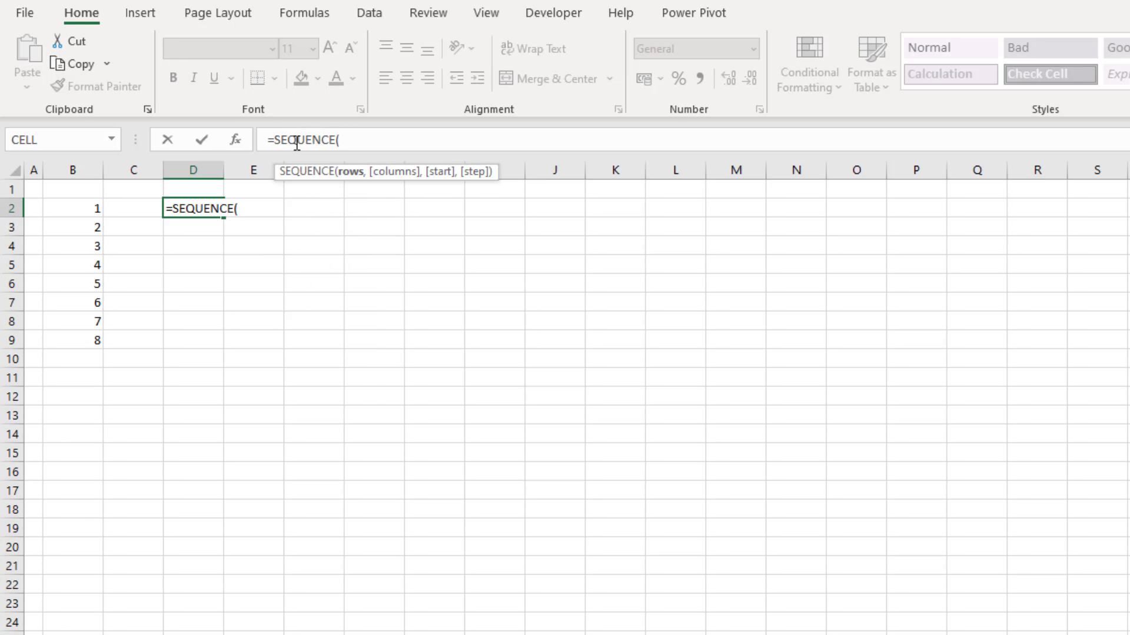
pyautogui.write('8,3,5,')
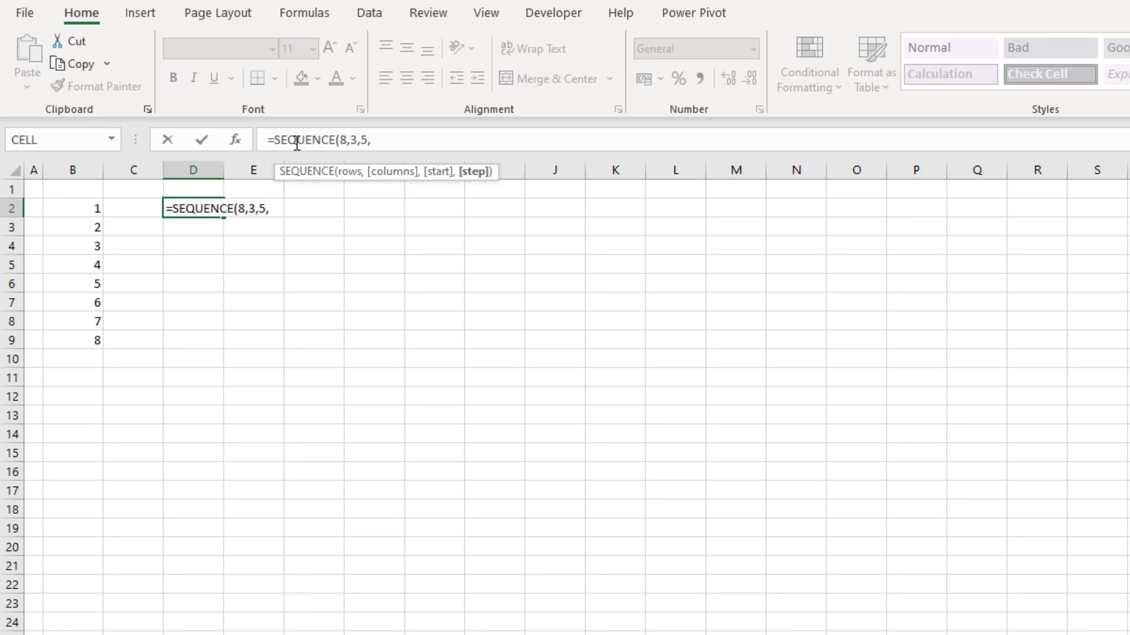
pyautogui.write('10)')
pyautogui.press('Return')
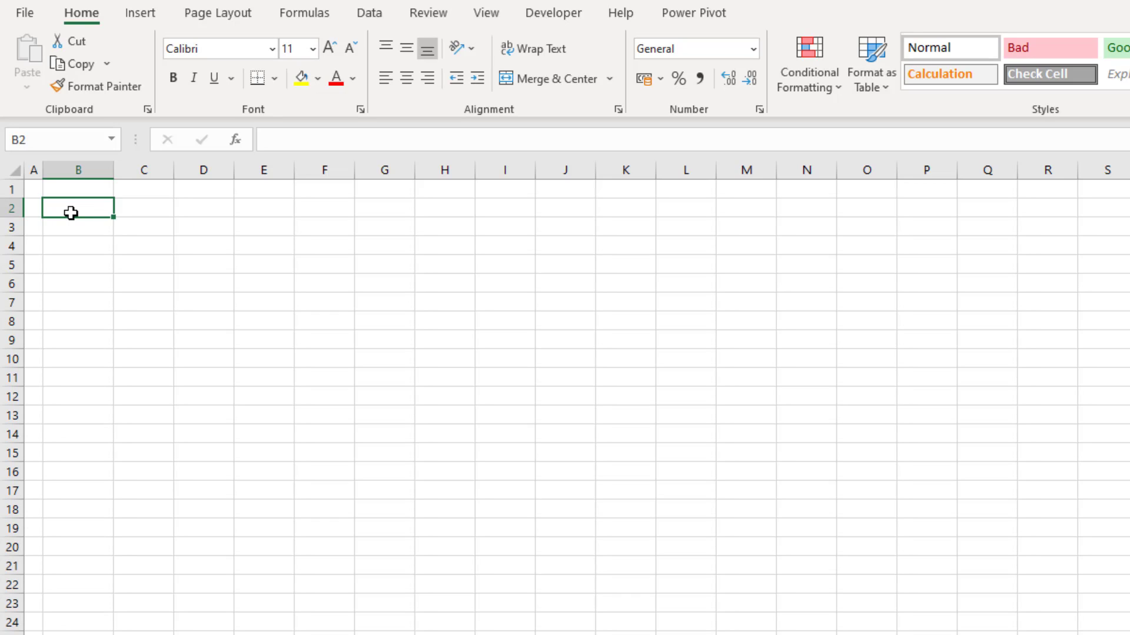
# Enter =DATE(2020,SEQUENCE(13),1) in B2 and select the spilled range B2:B14.
pyautogui.click(304, 139)
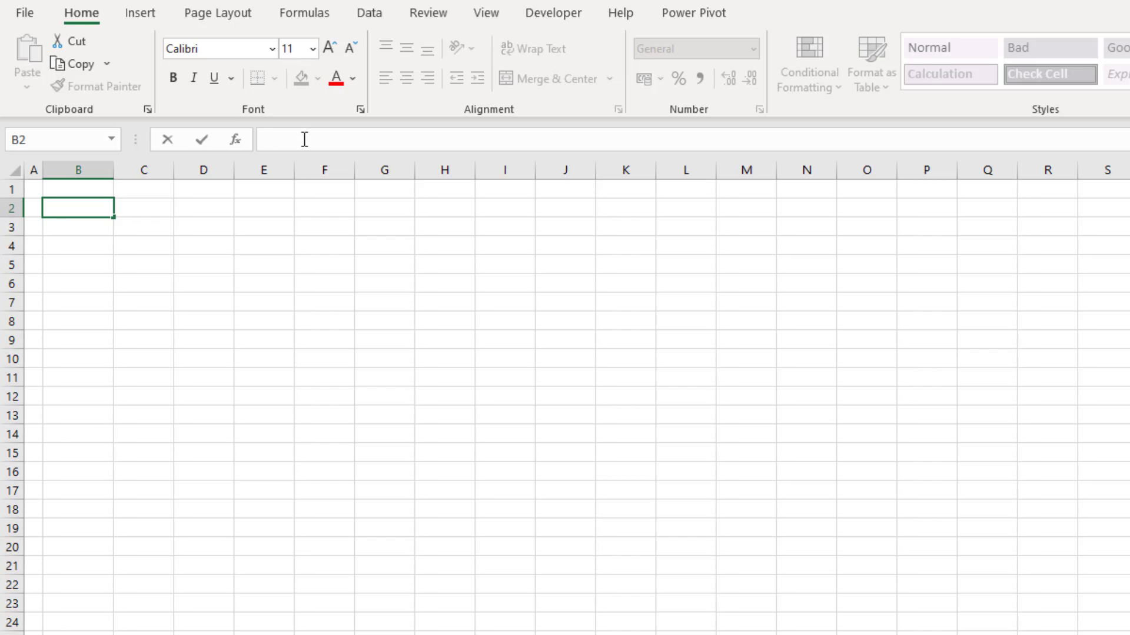
pyautogui.write('=DAT')
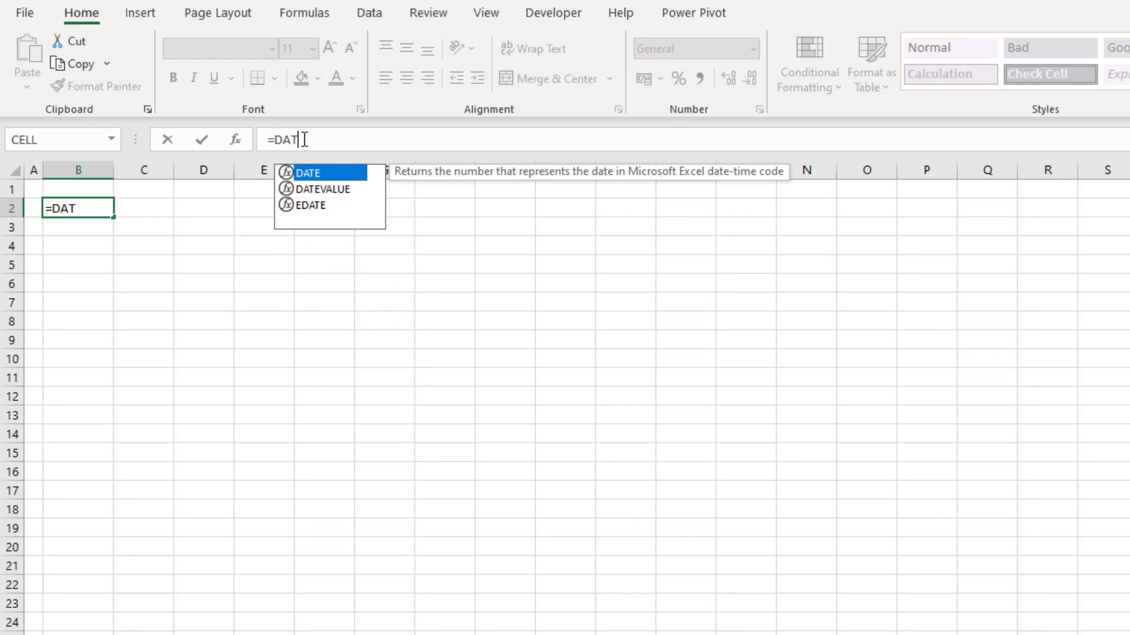
pyautogui.write('E(')
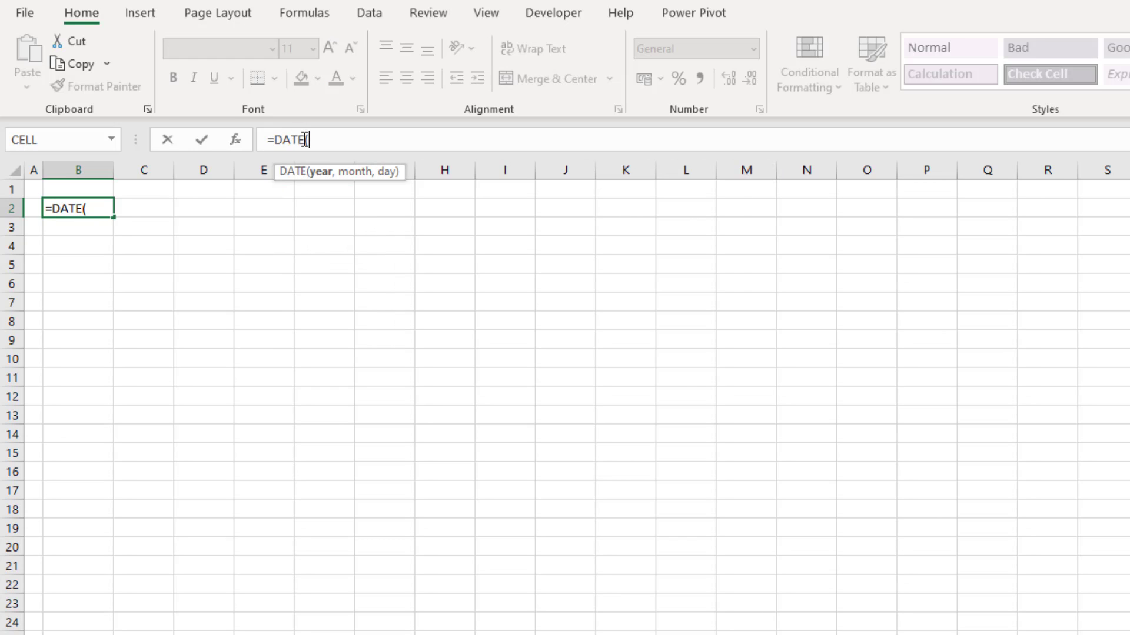
pyautogui.write('2020,')
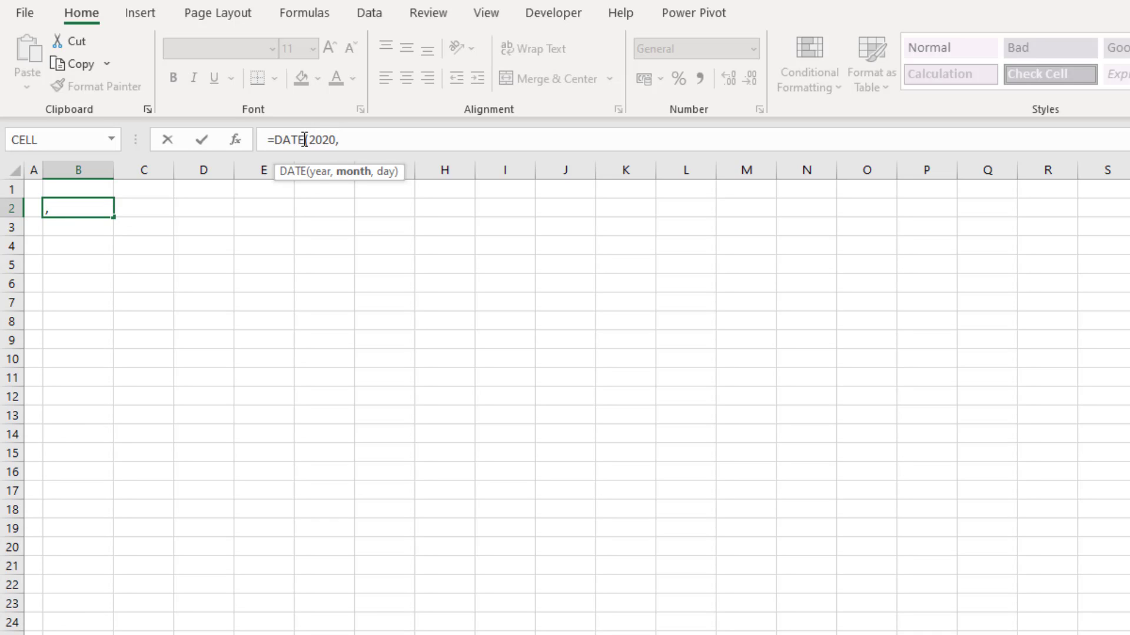
pyautogui.write('SE')
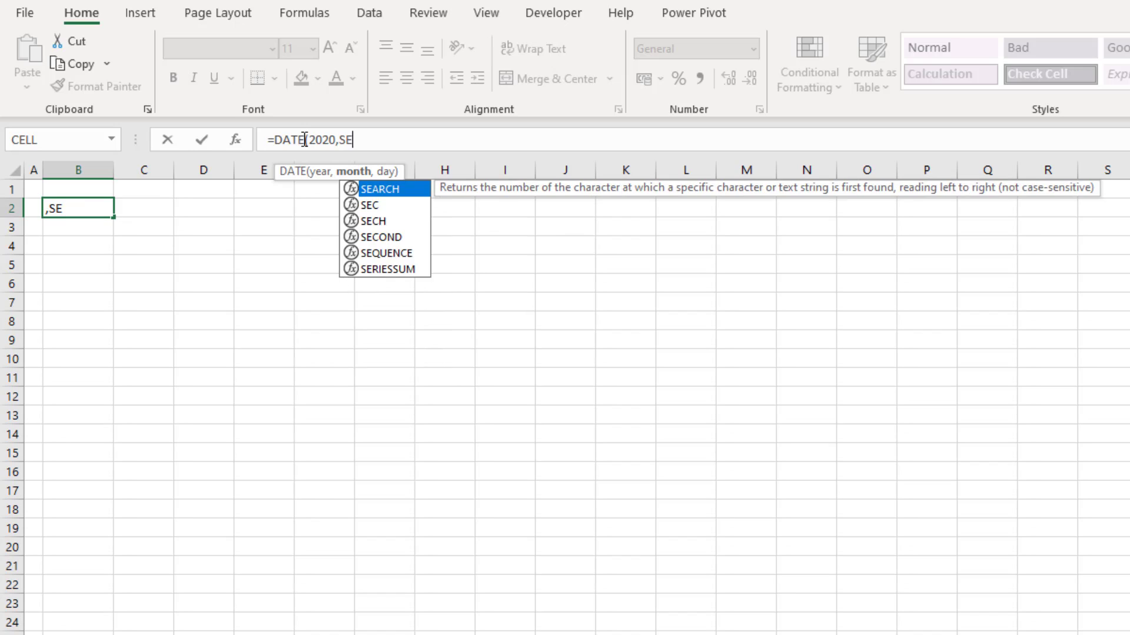
pyautogui.write('QUENCE(')
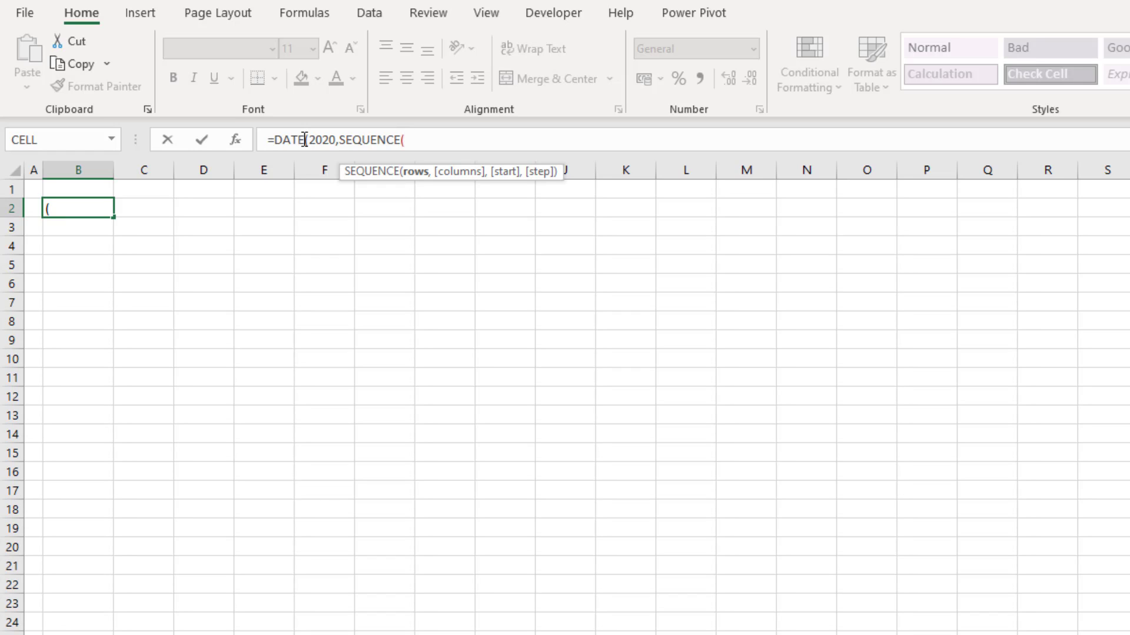
pyautogui.write('13)')
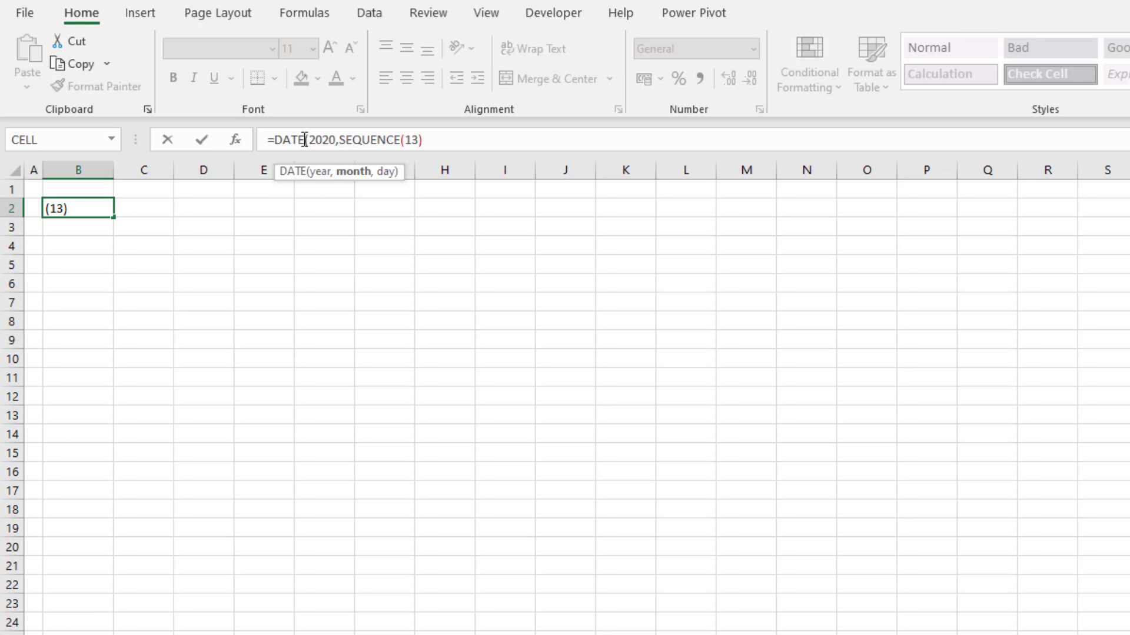
pyautogui.write(',1)')
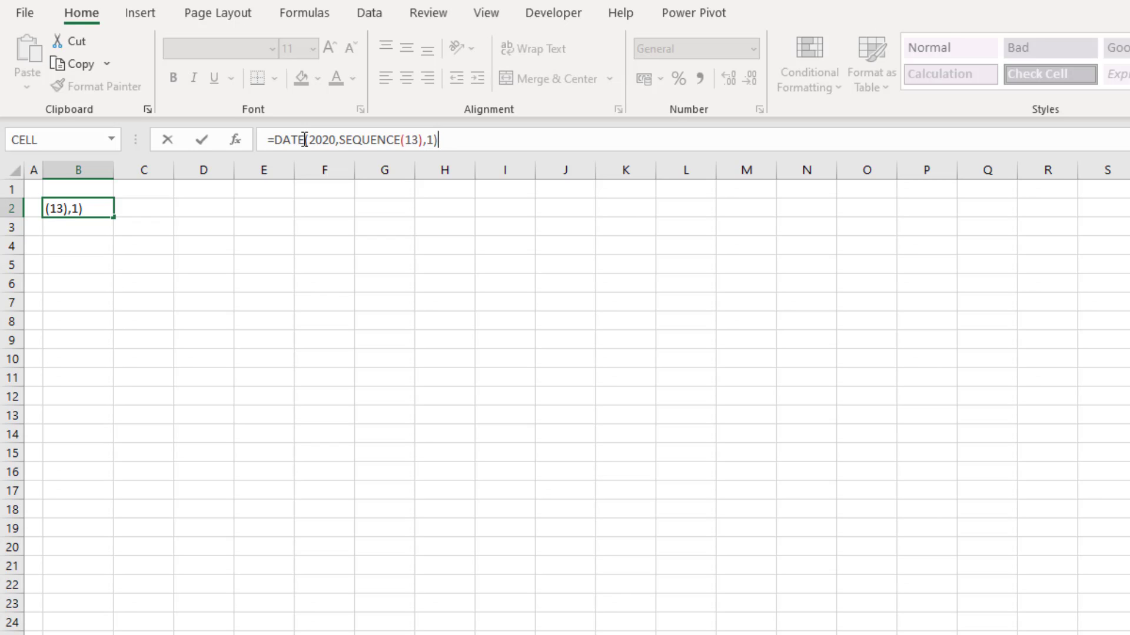
pyautogui.press('Return')
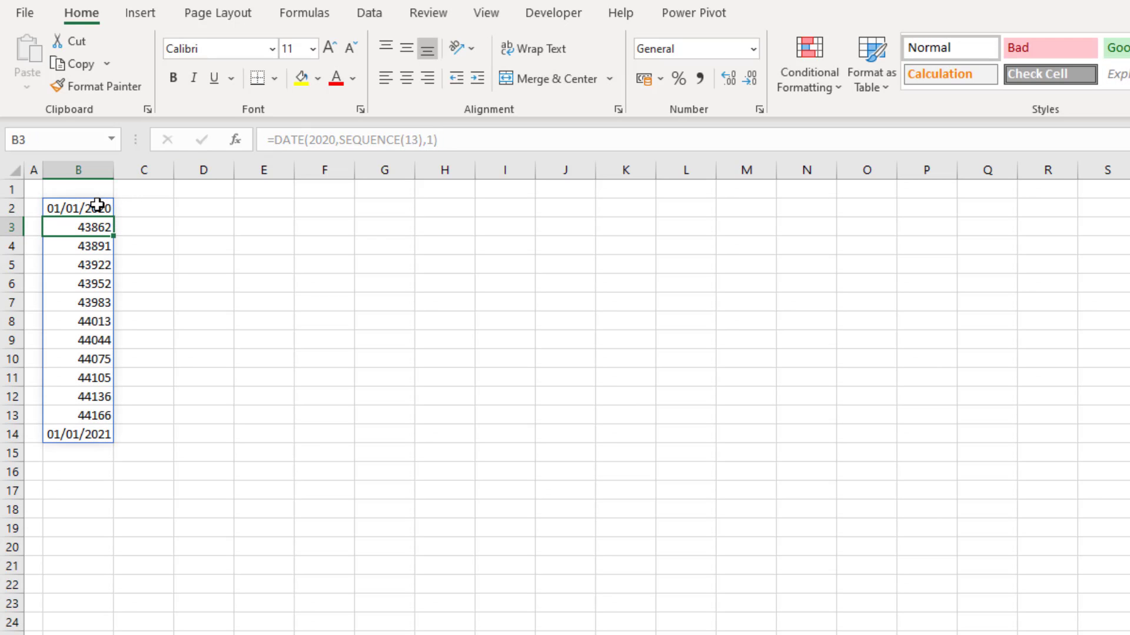
pyautogui.moveTo(93, 210); pyautogui.dragTo(83, 434)
# Format B2:B14 as Short Date and check the dates run 01/01/2020 to 01/01/2021.
pyautogui.click(752, 52)
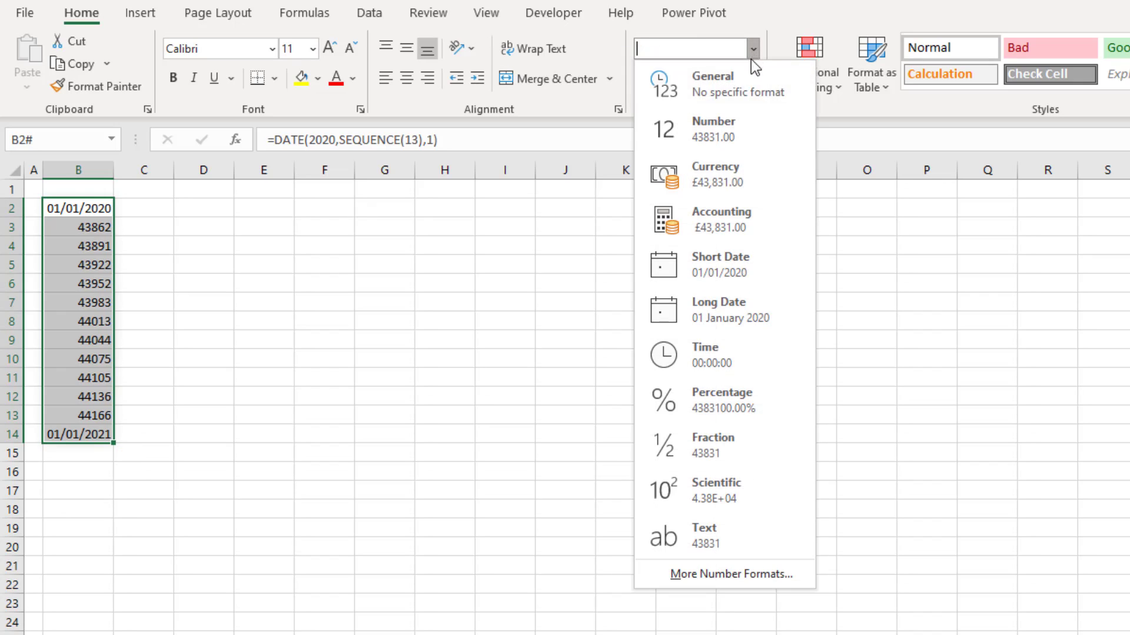
pyautogui.click(721, 259)
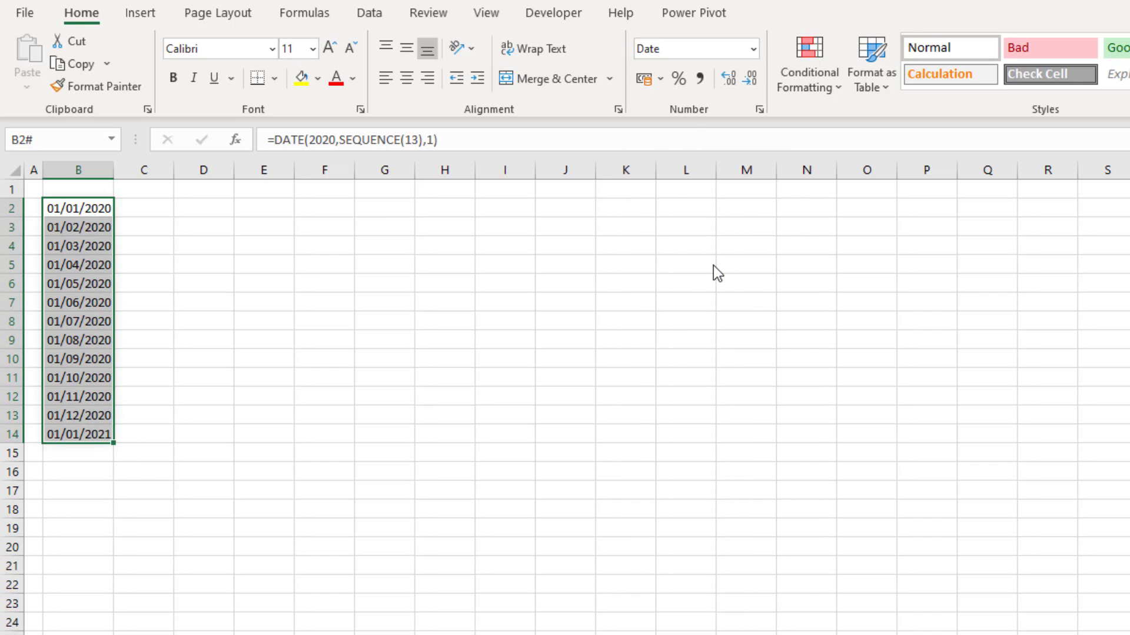
pyautogui.click(86, 206)
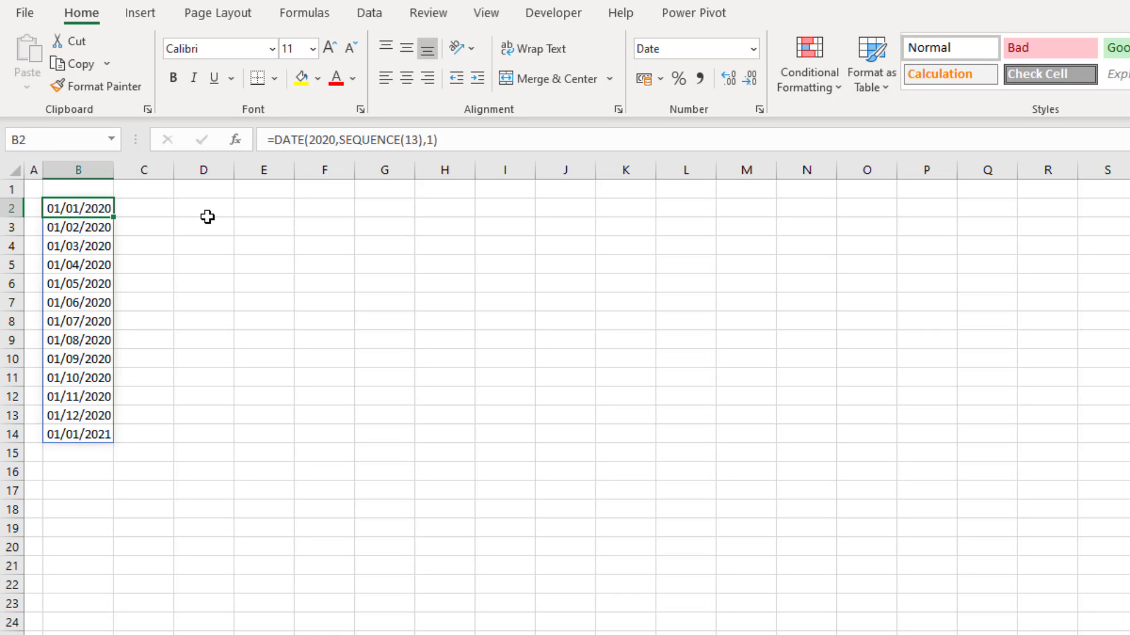
pyautogui.click(76, 434)
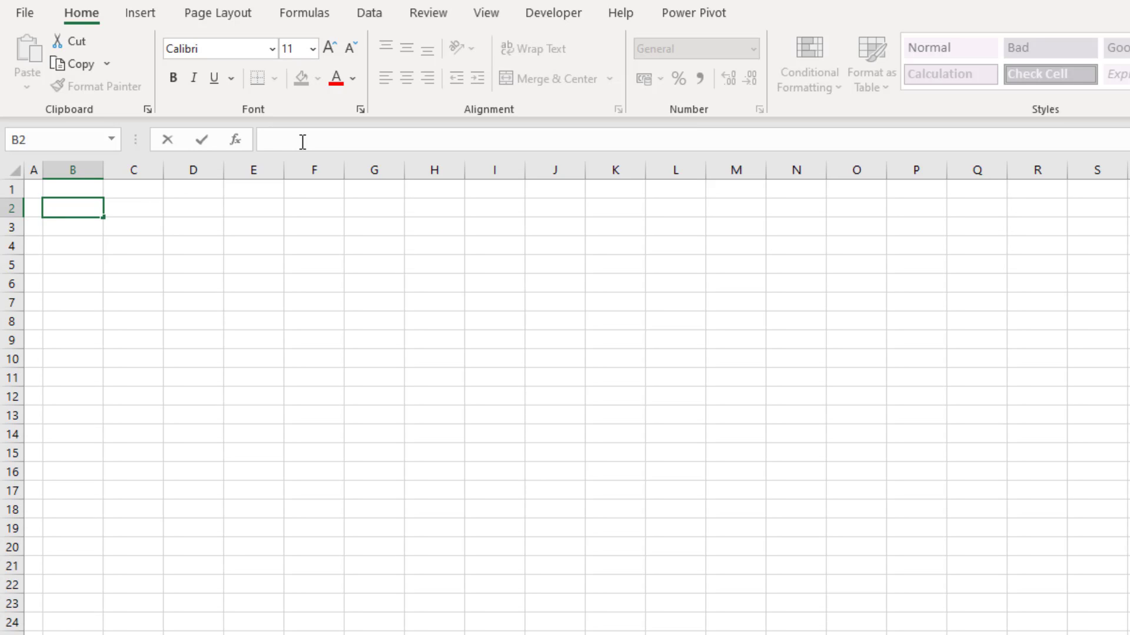
# Enter =TRANSPOSE(SEQUENCE(8,3,5,10)) in B2 to spill a 3-row by 8-column grid.
pyautogui.write('=')
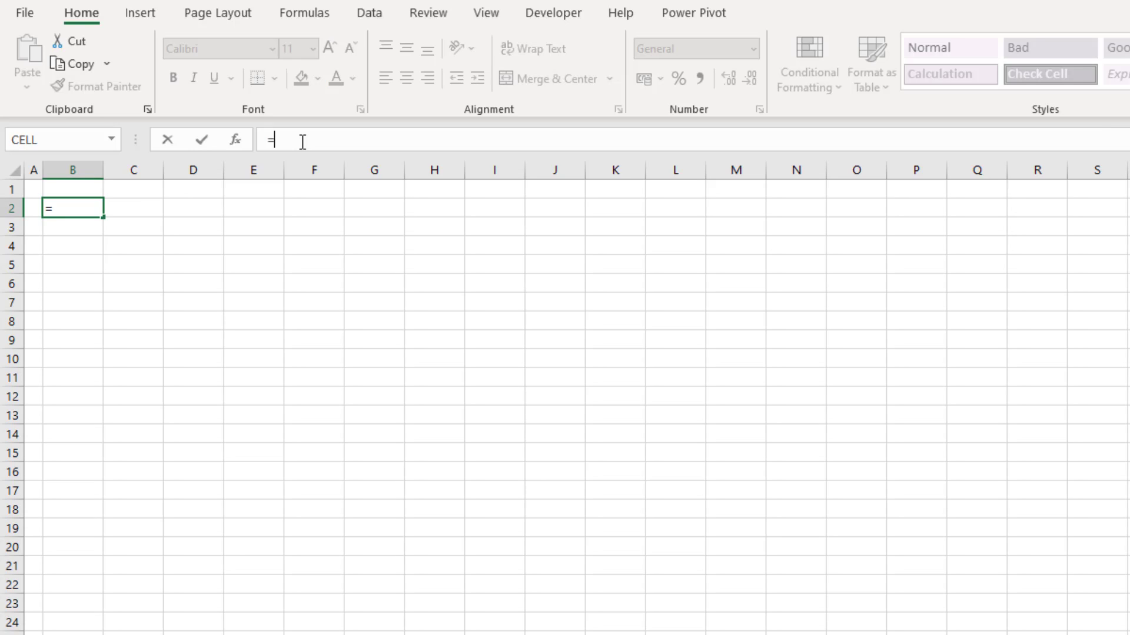
pyautogui.write('TRANS')
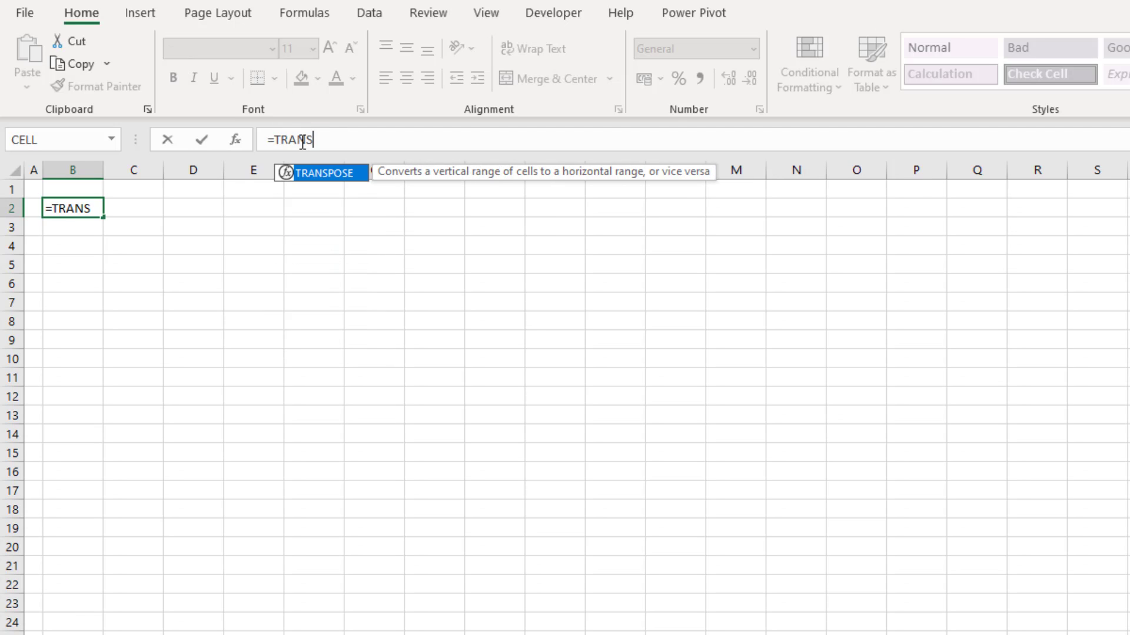
pyautogui.write('POSE(')
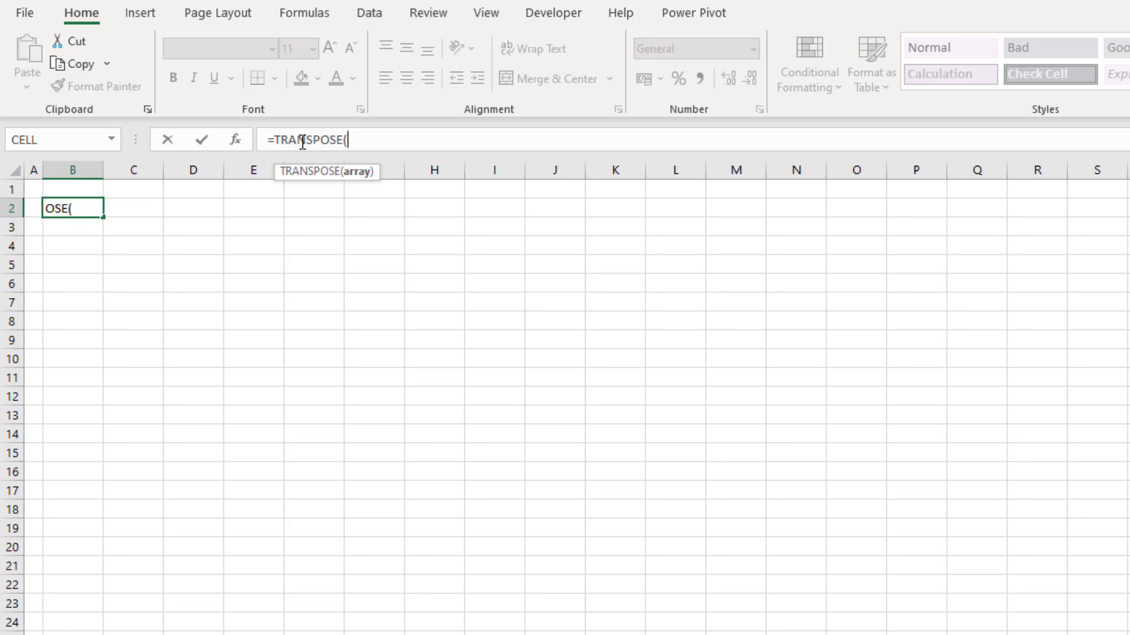
pyautogui.write('SE')
pyautogui.write('QU')
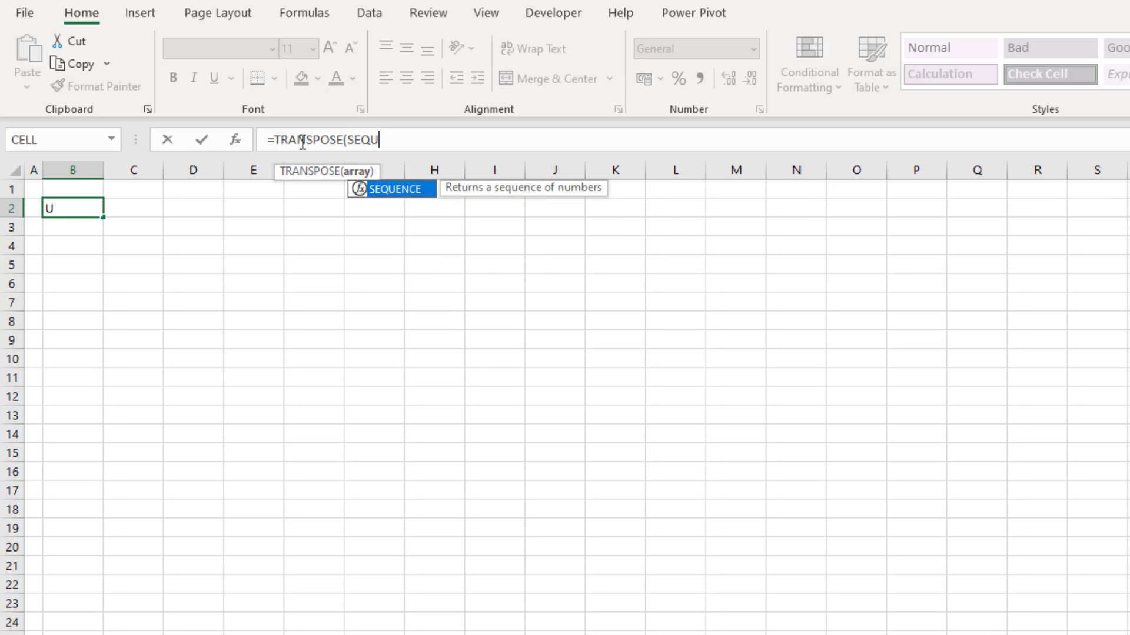
pyautogui.write('ENCE(')
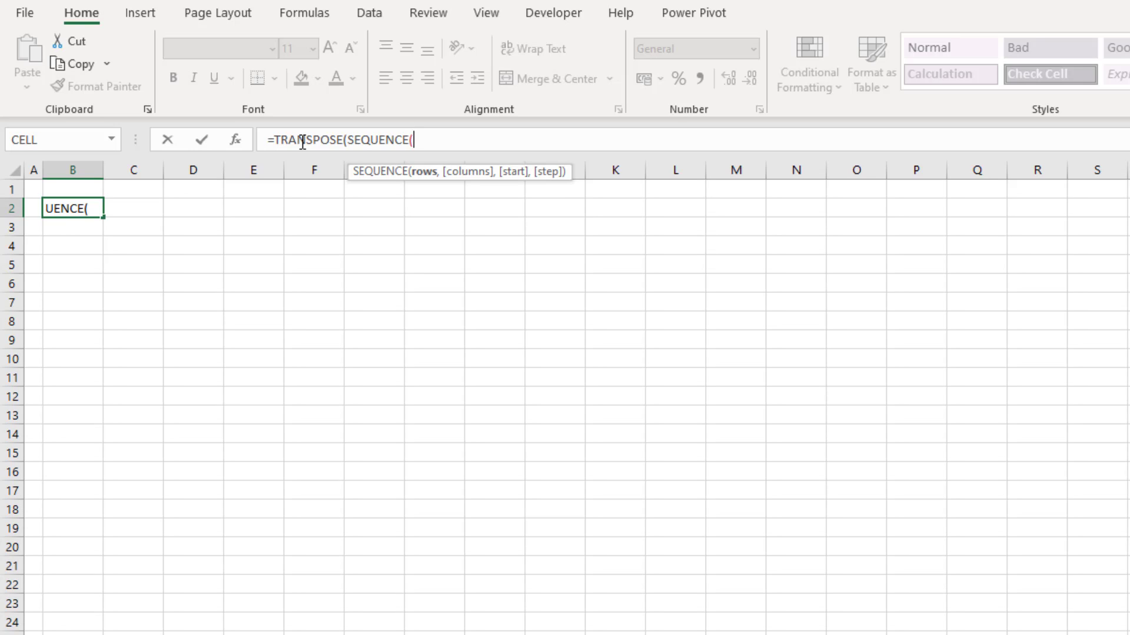
pyautogui.write('8,3')
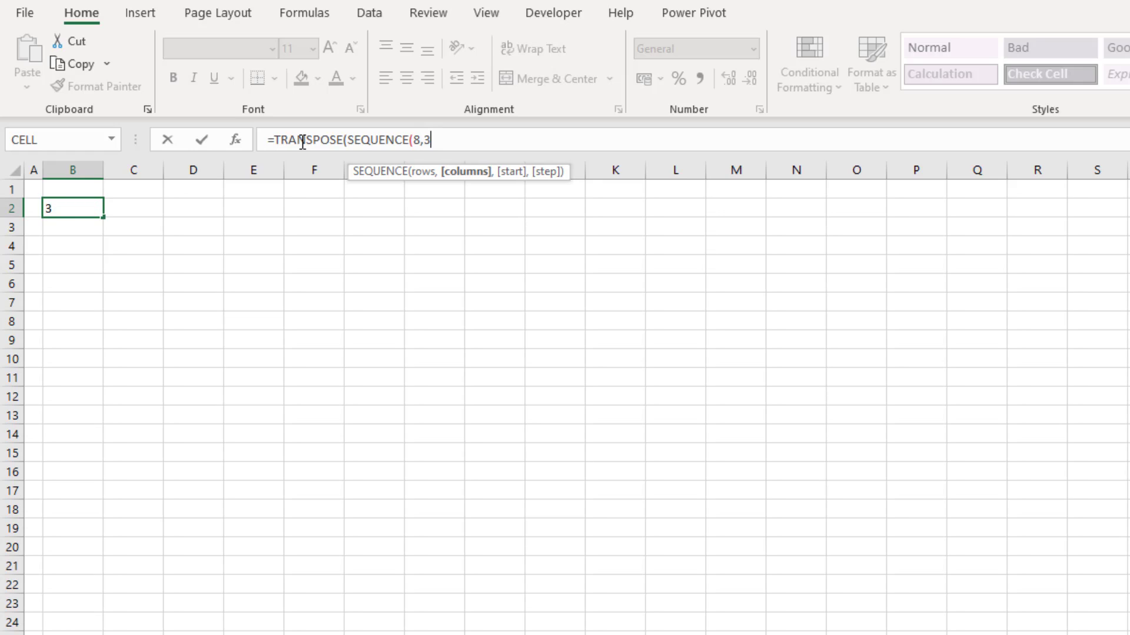
pyautogui.write(',5')
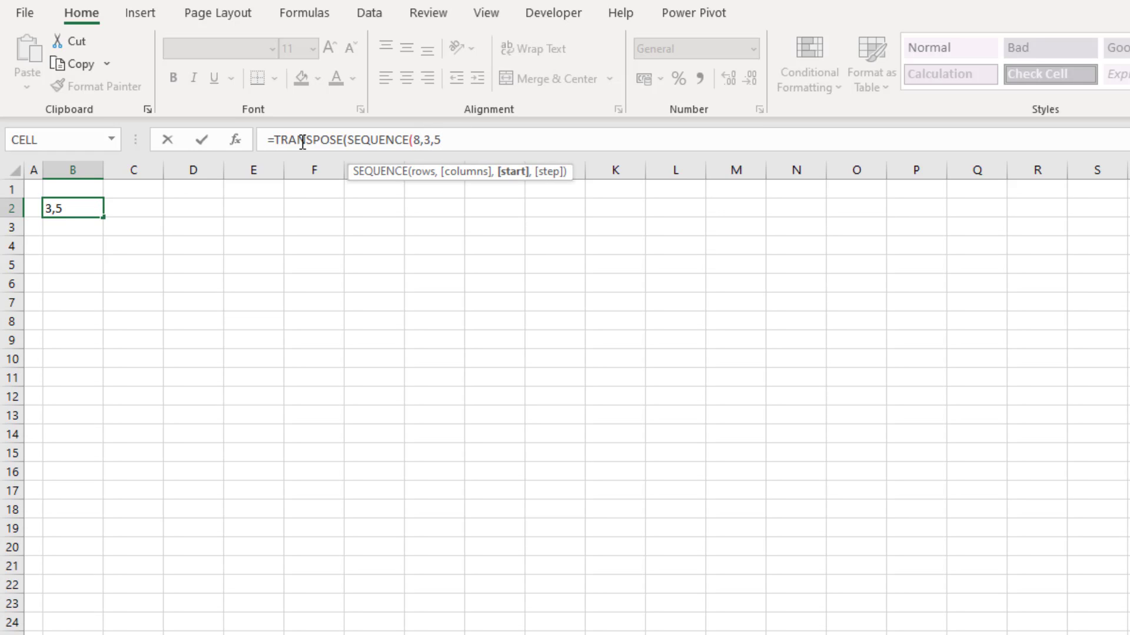
pyautogui.write(',10)')
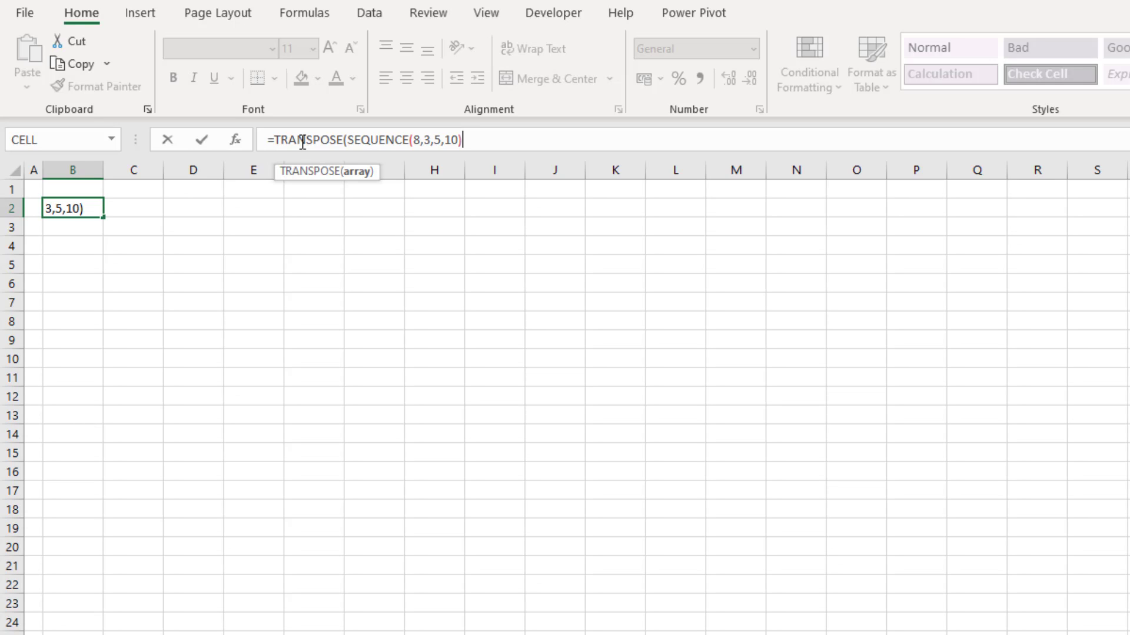
pyautogui.write(')')
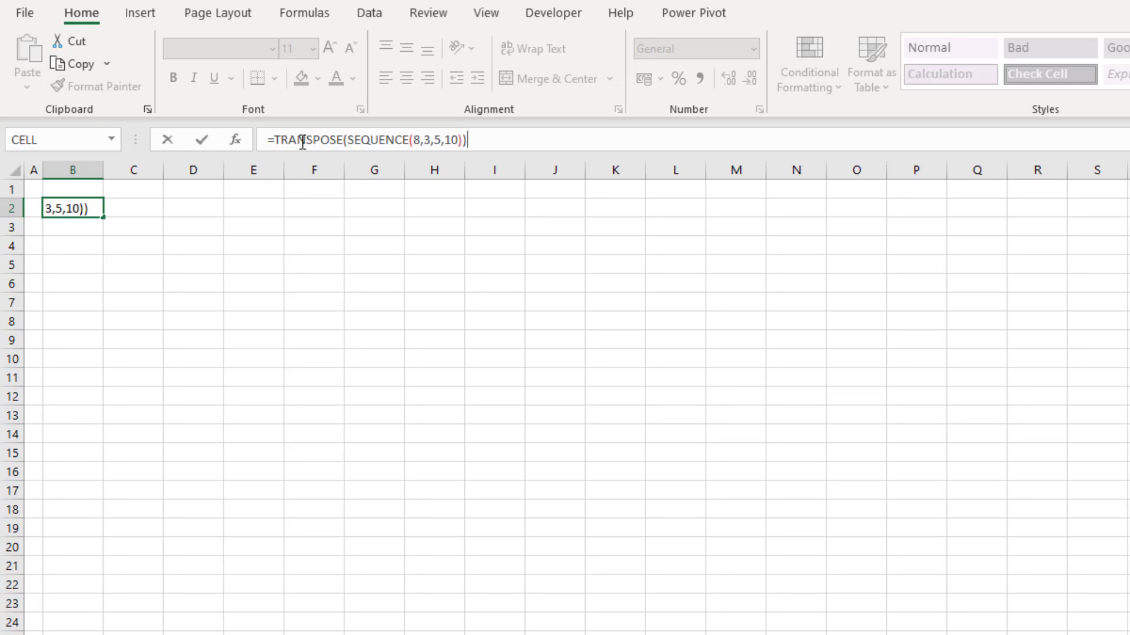
pyautogui.press('Return')
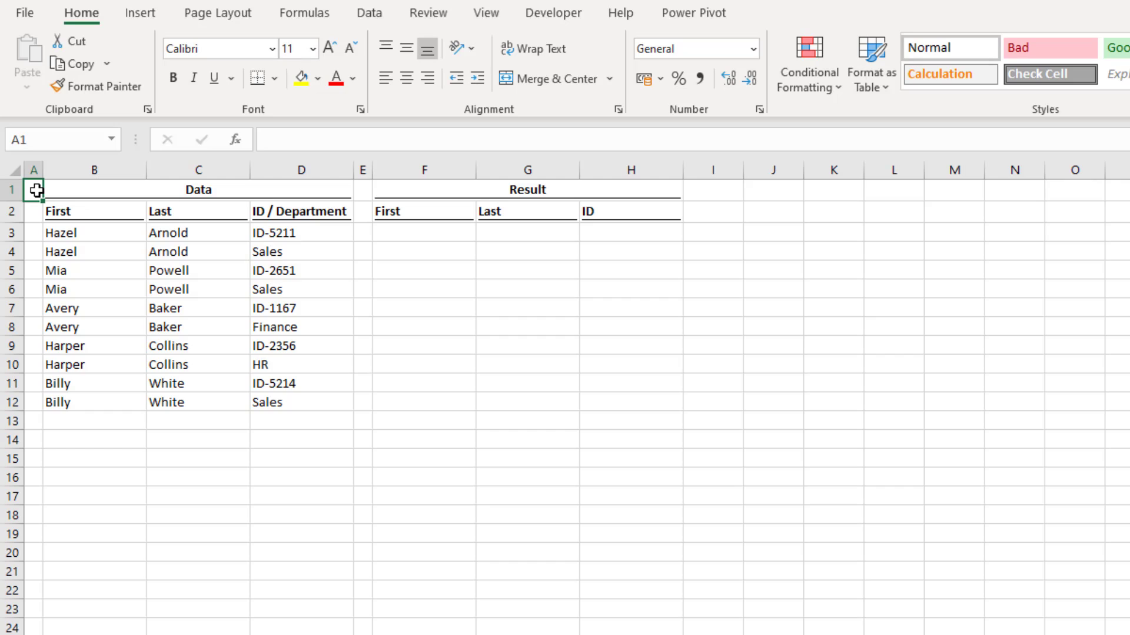
# In F3, begin the formula =INDEX(B3:D12,SEQUENCE( over the whole Data table.
pyautogui.click(417, 238)
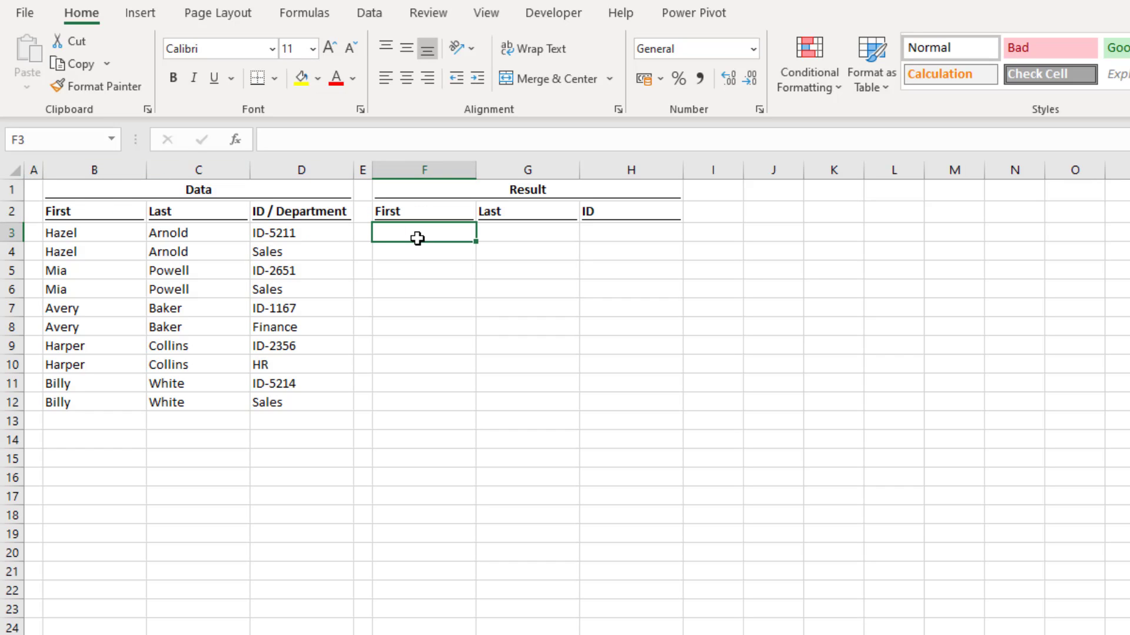
pyautogui.click(429, 149)
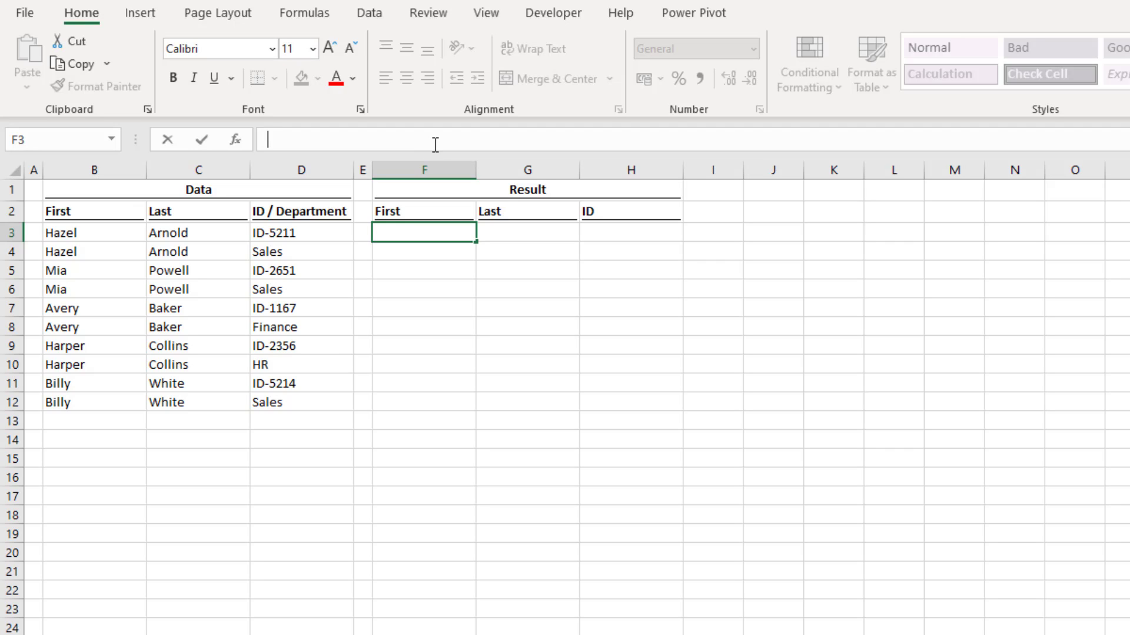
pyautogui.write('=')
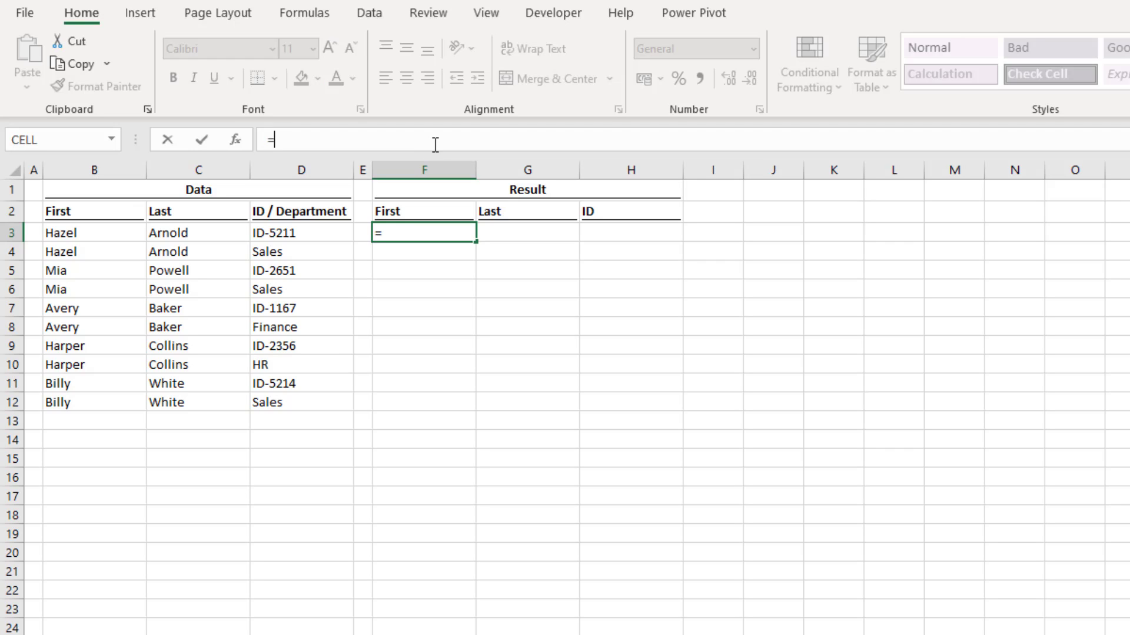
pyautogui.write('INDEX(')
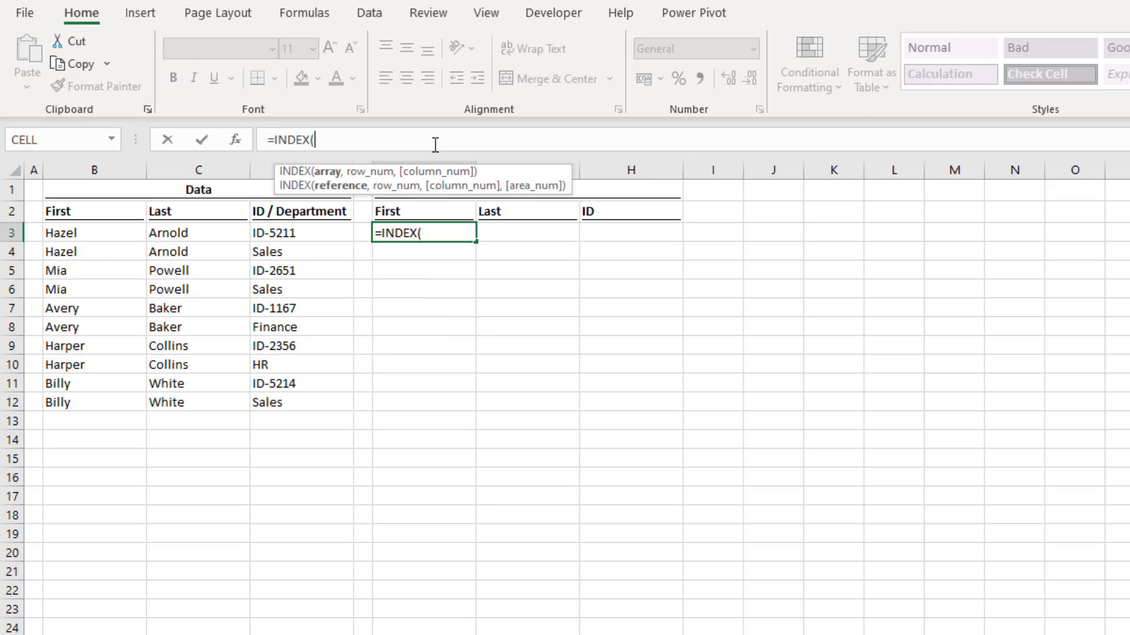
pyautogui.click(112, 231)
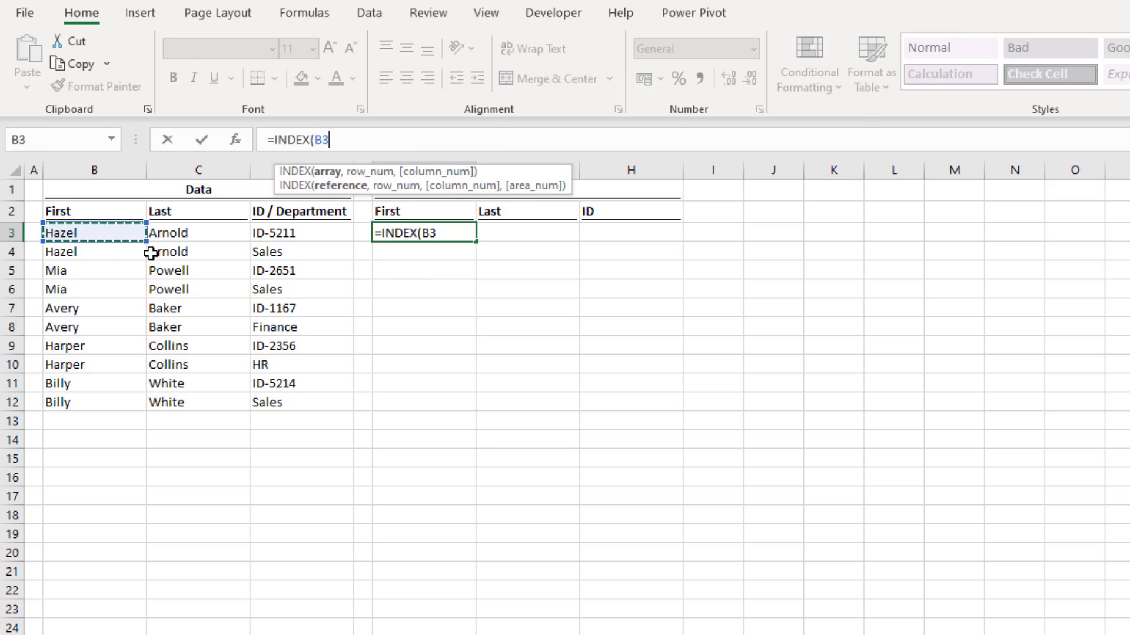
pyautogui.moveTo(174, 263); pyautogui.dragTo(263, 400)
pyautogui.write(',')
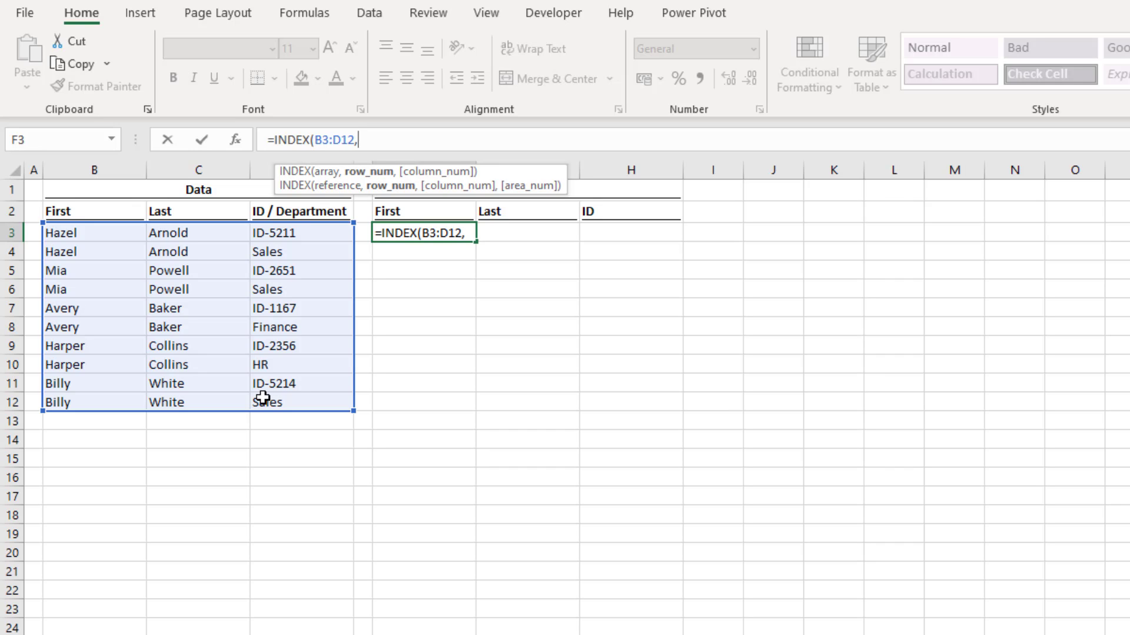
pyautogui.write('SEQU')
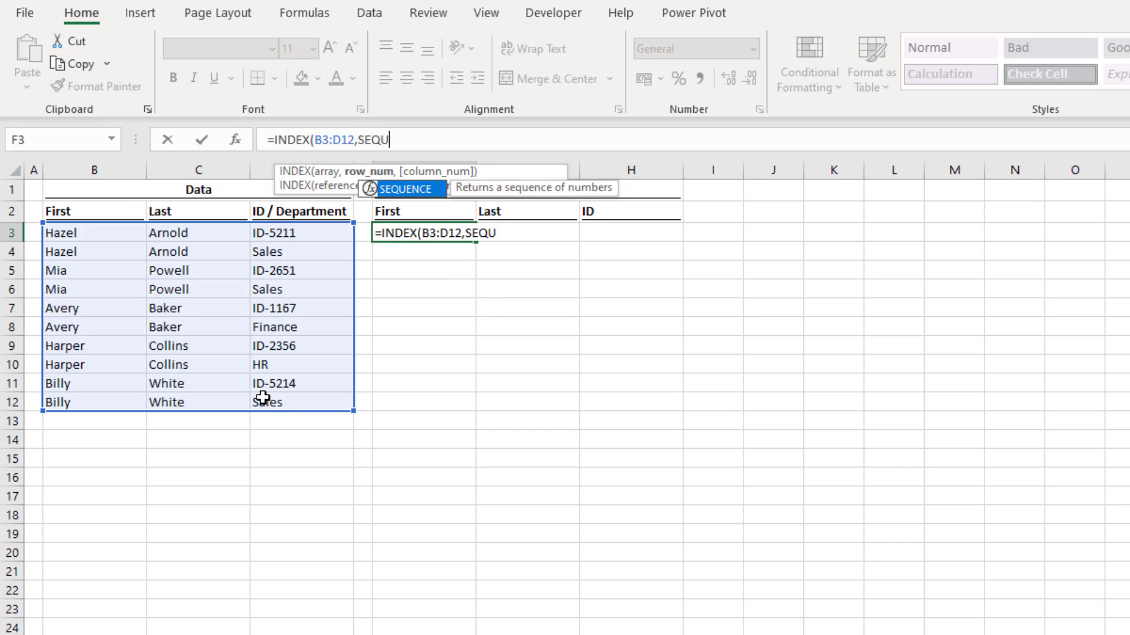
pyautogui.write('ENCE(')
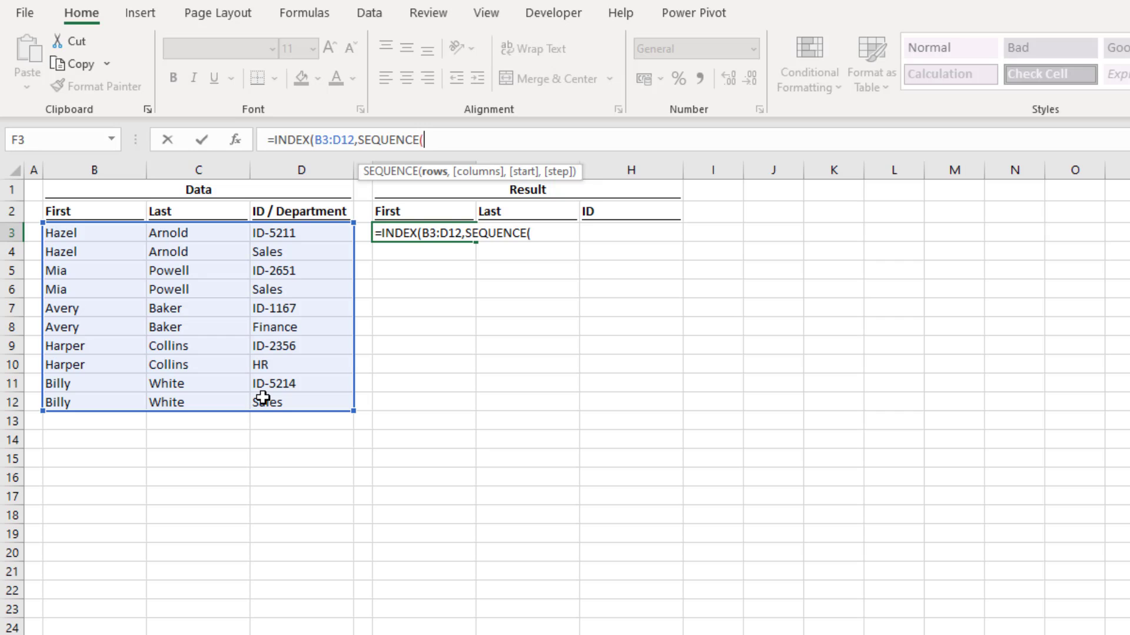
# Finish F3 as =INDEX(B3:D12,SEQUENCE(COUNTA(B3:B12)/2,1,1,2),SEQUENCE(1,3)).
pyautogui.write('COU')
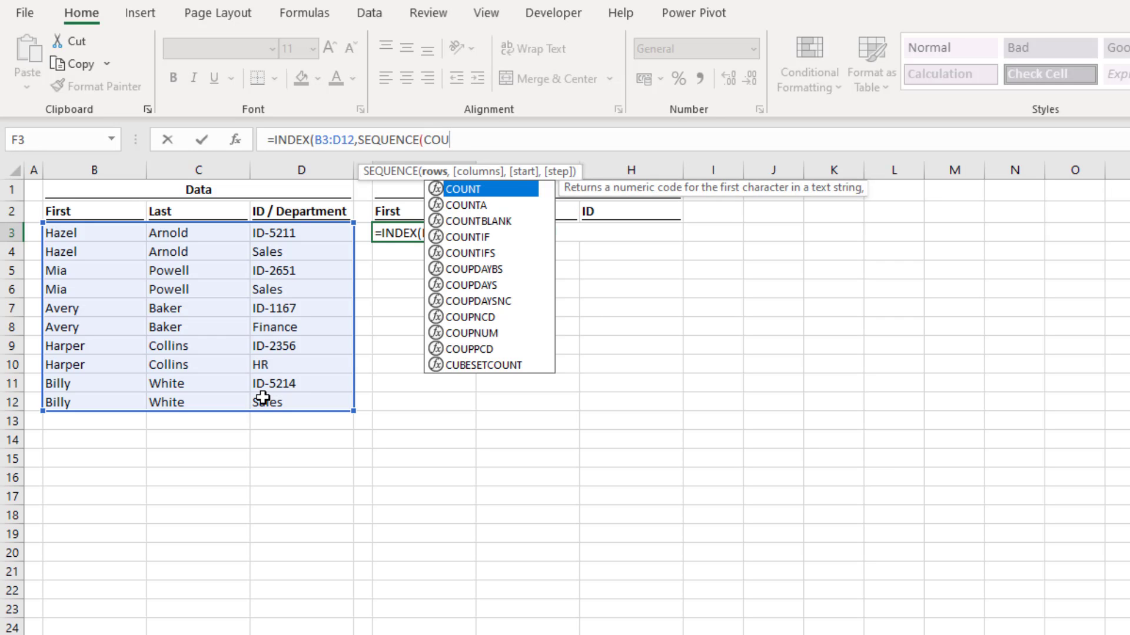
pyautogui.write('NTA(')
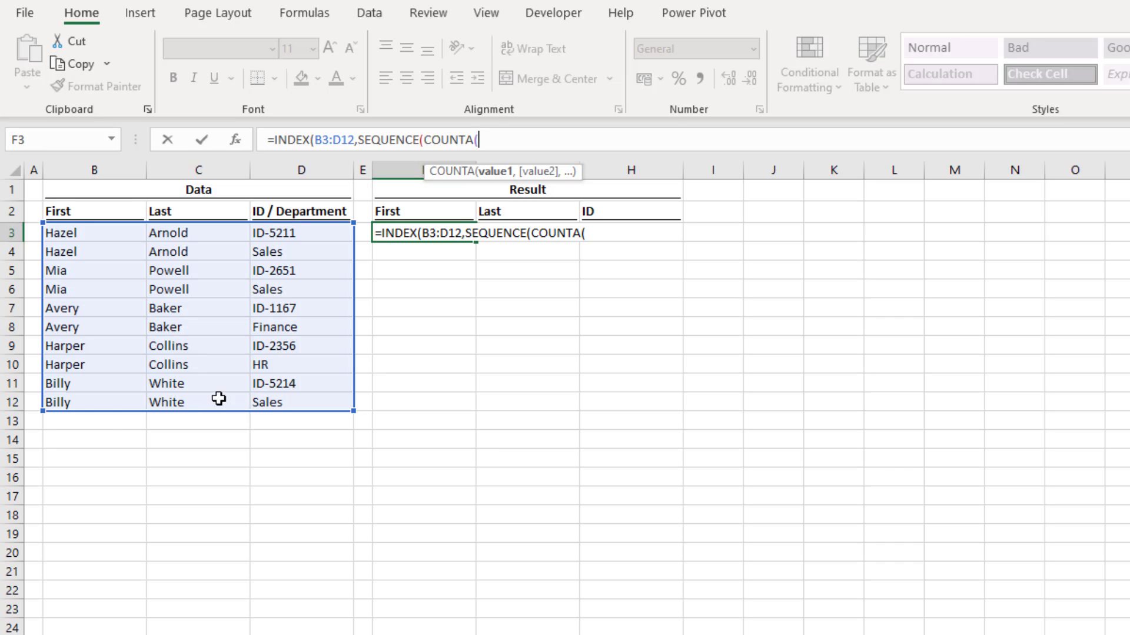
pyautogui.moveTo(83, 233); pyautogui.dragTo(80, 398)
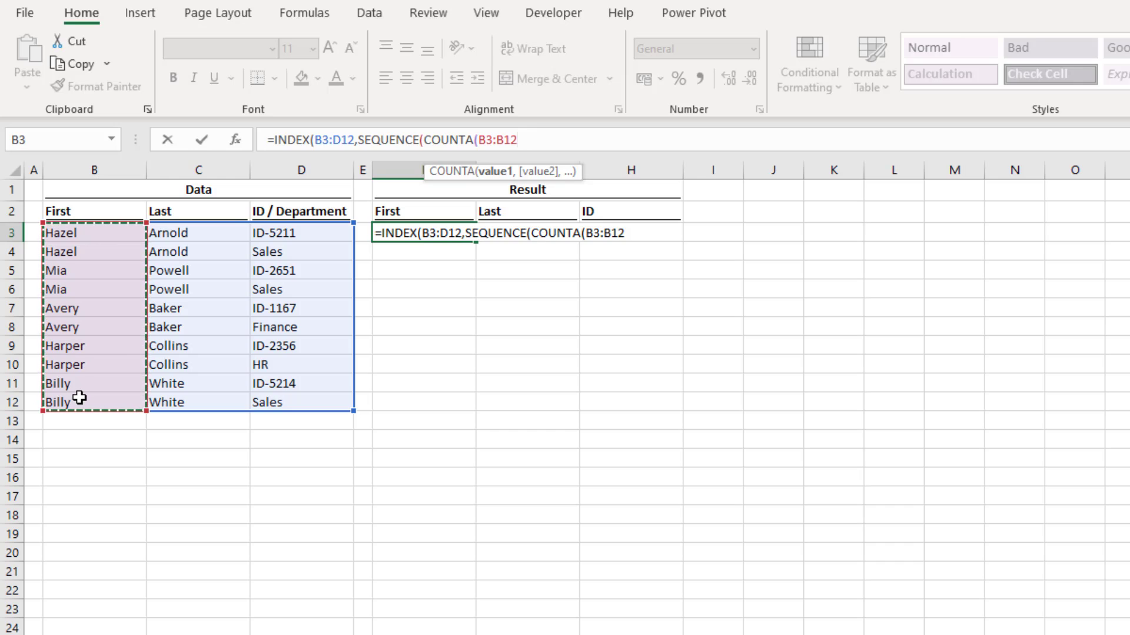
pyautogui.write(')')
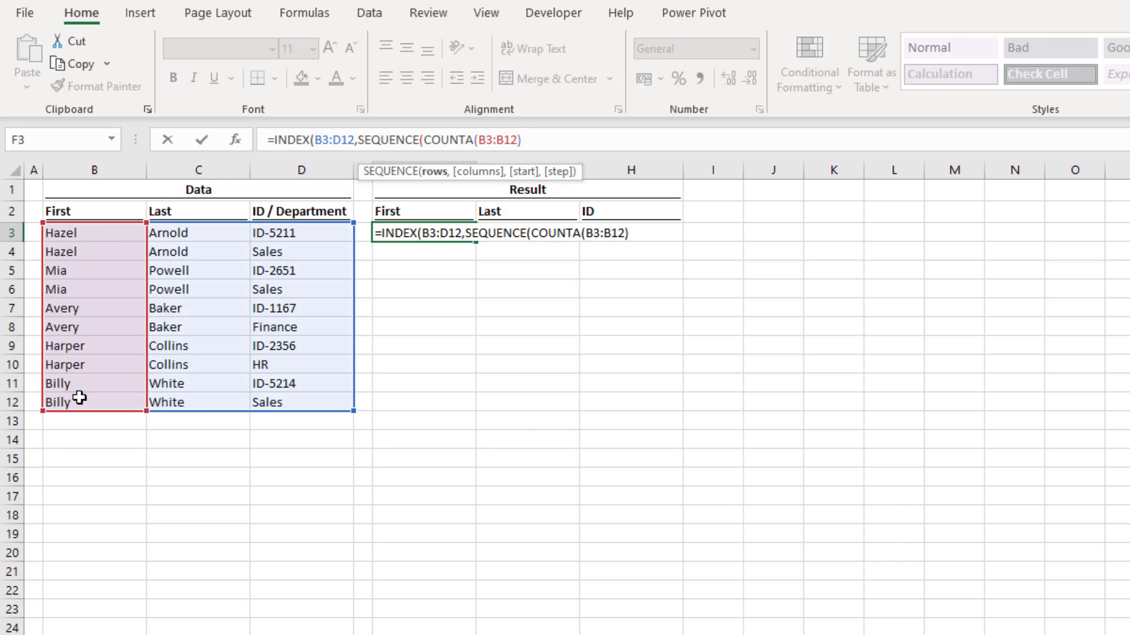
pyautogui.write('/2')
pyautogui.write(',1')
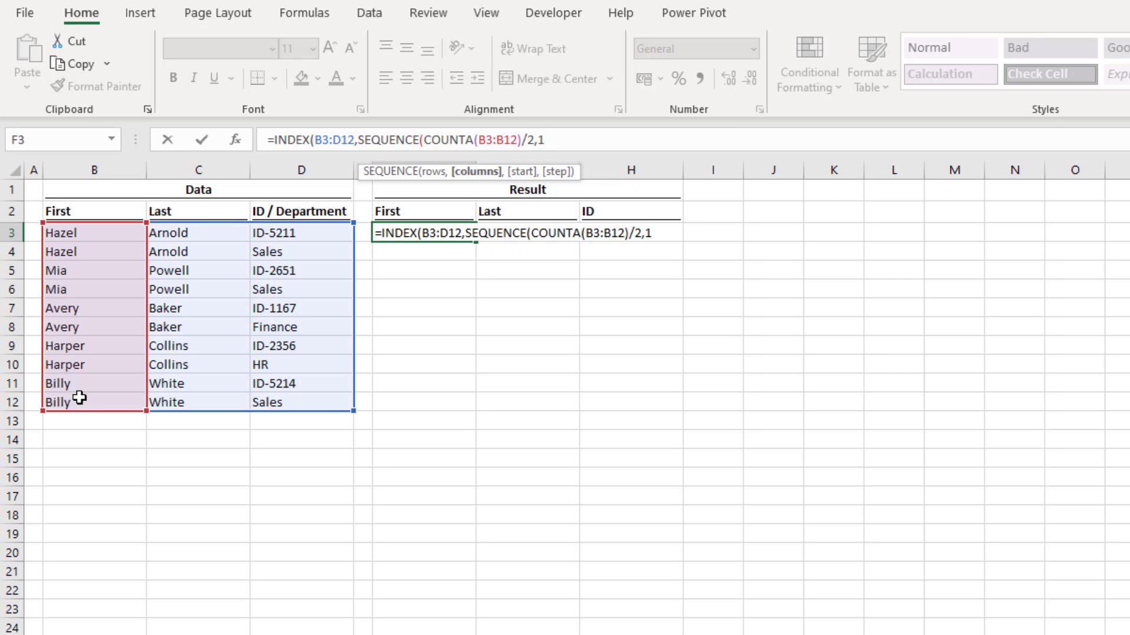
pyautogui.write(',1,')
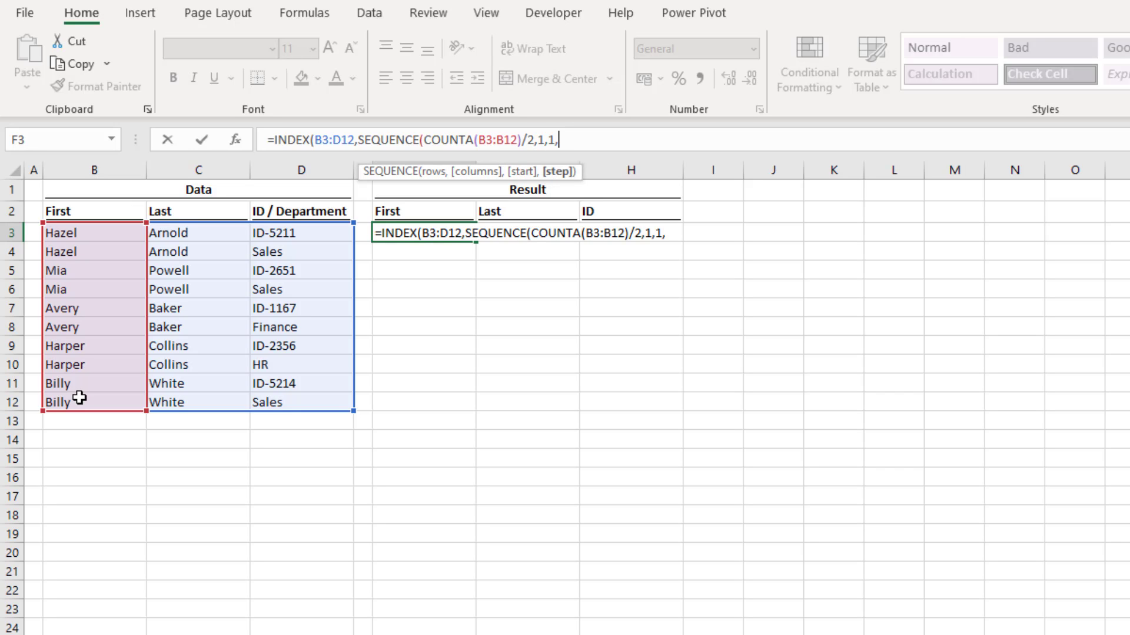
pyautogui.write('2),S')
pyautogui.press('BackSpace')
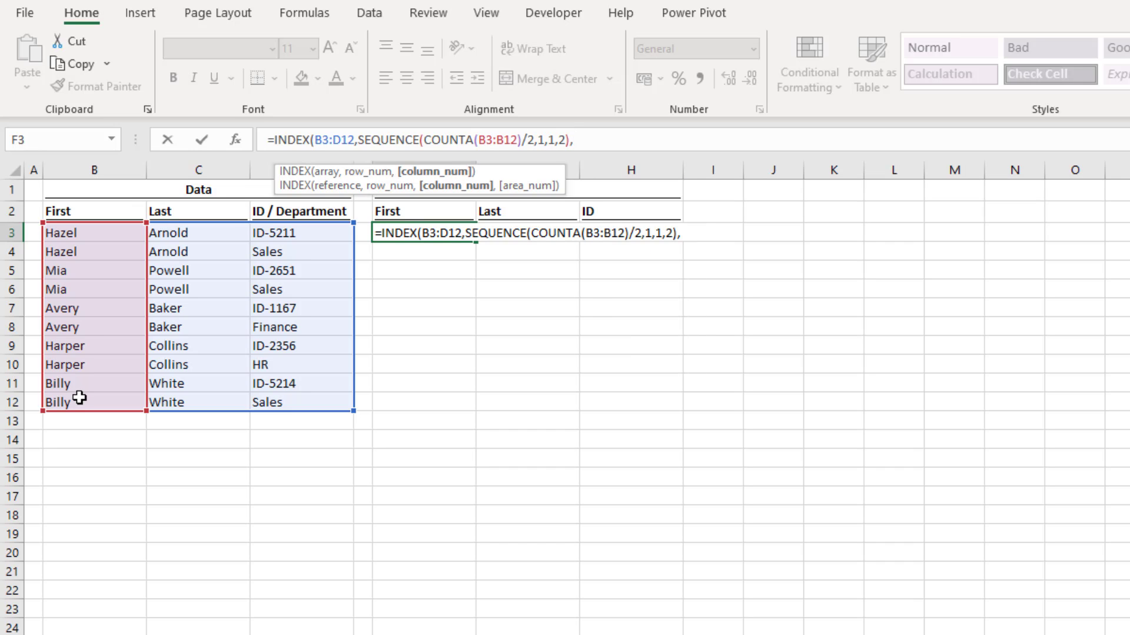
pyautogui.write('SEQUENCE')
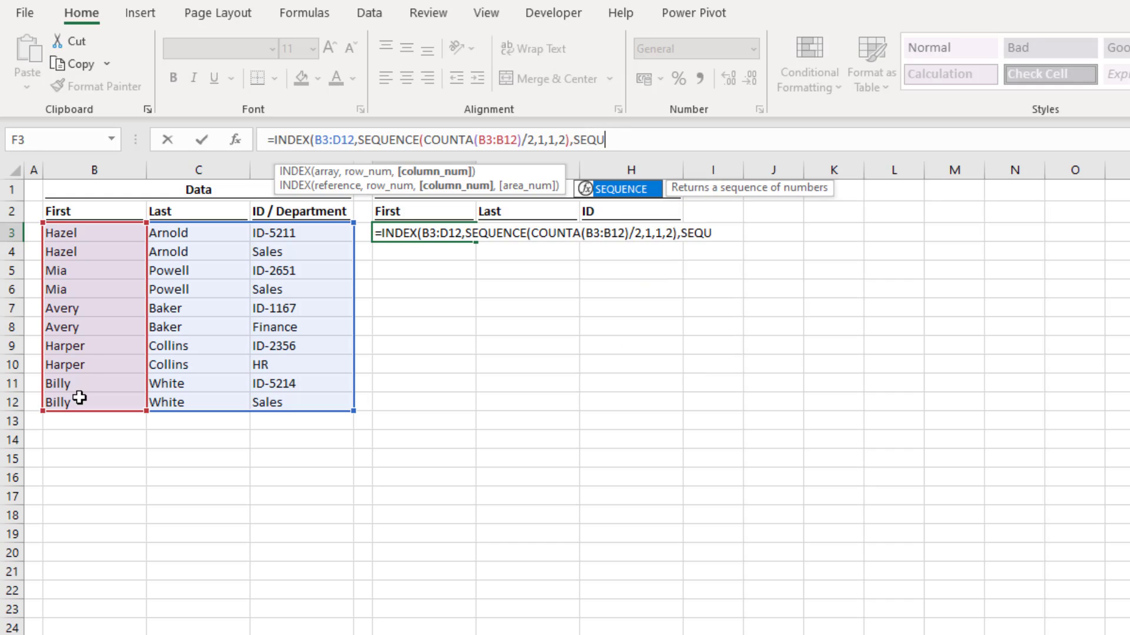
pyautogui.write('(')
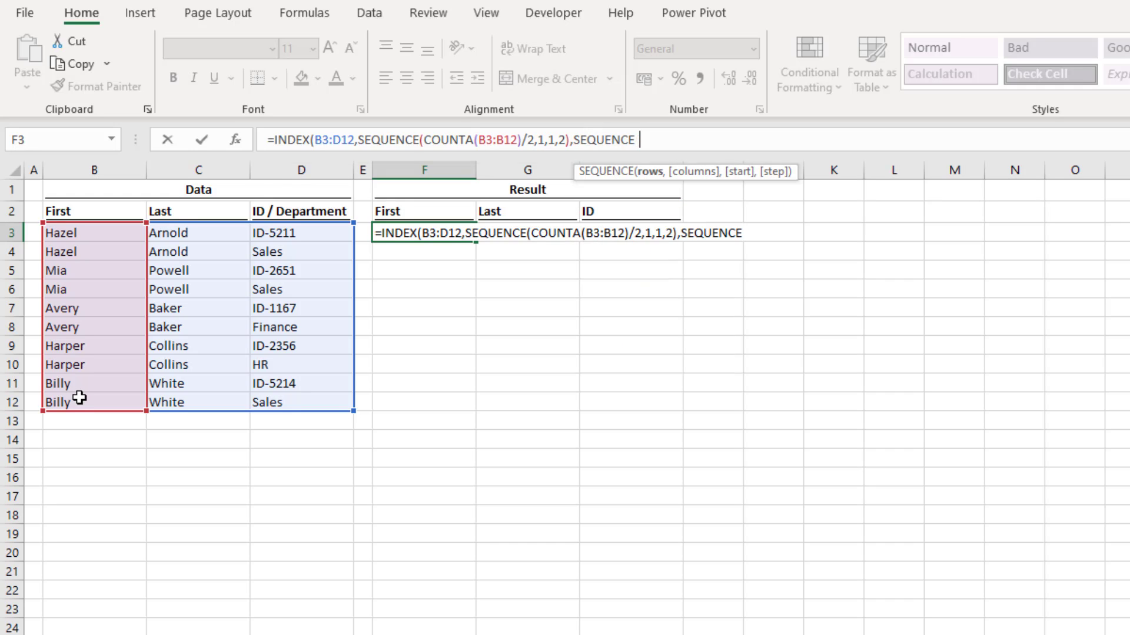
pyautogui.write('1,3')
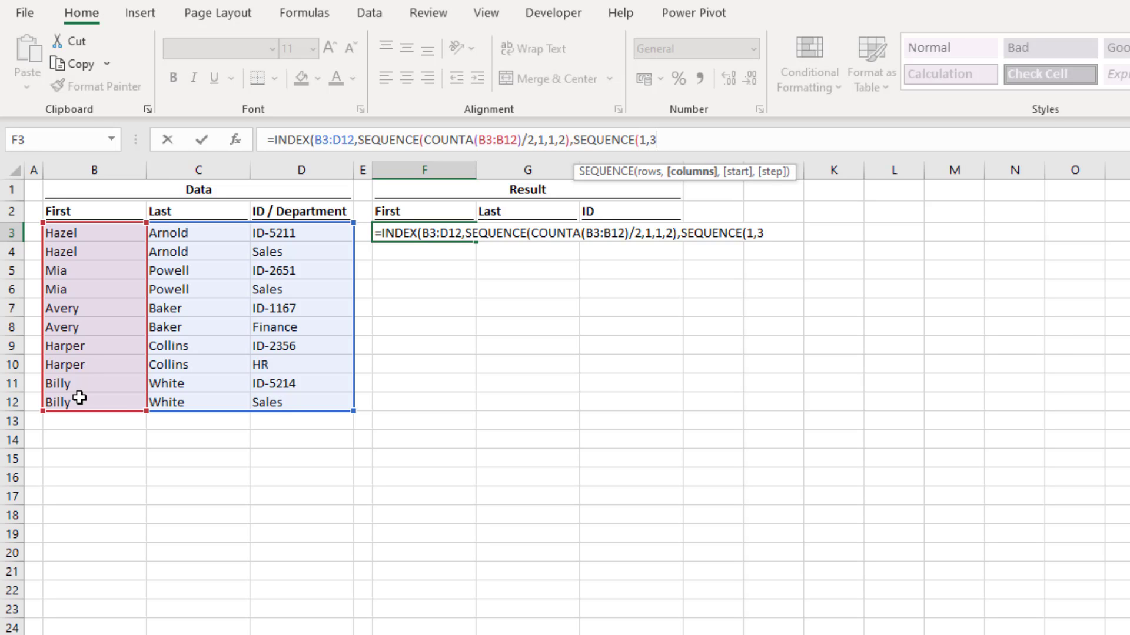
pyautogui.write(')')
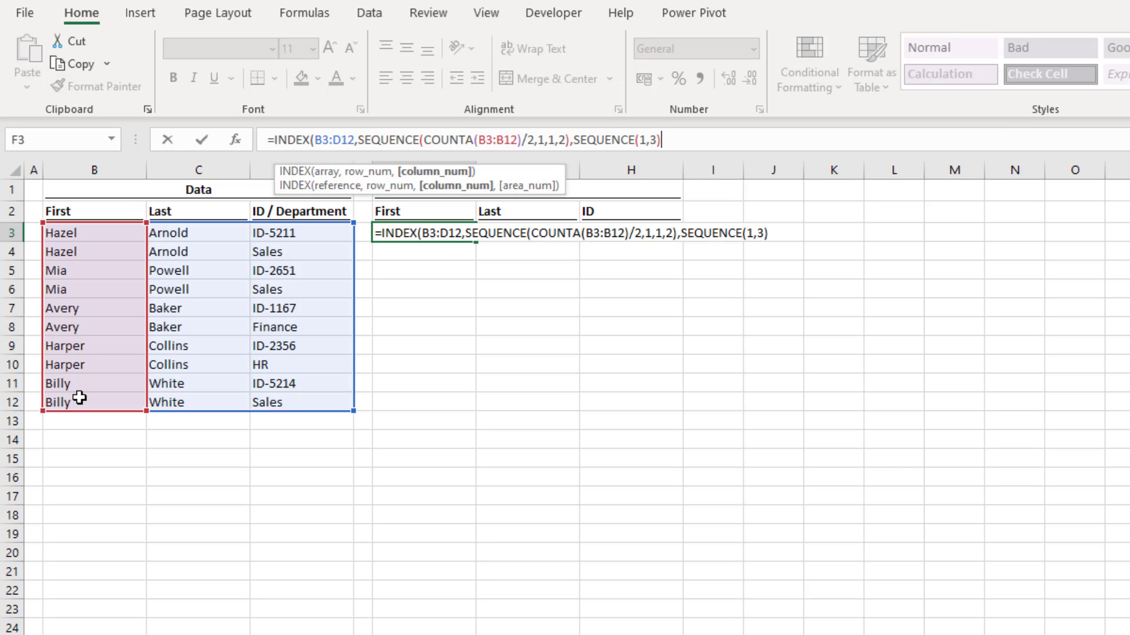
pyautogui.write(')')
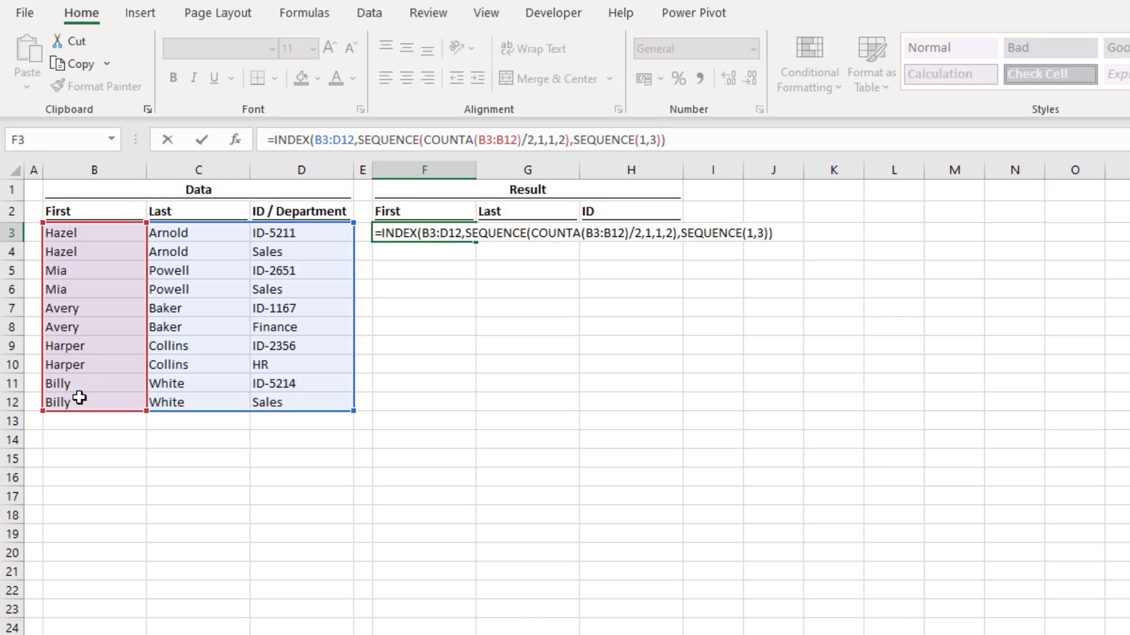
# Commit the alternate-row formula, then wrap it in SORT(…,2) to sort by last name.
pyautogui.press('Return')
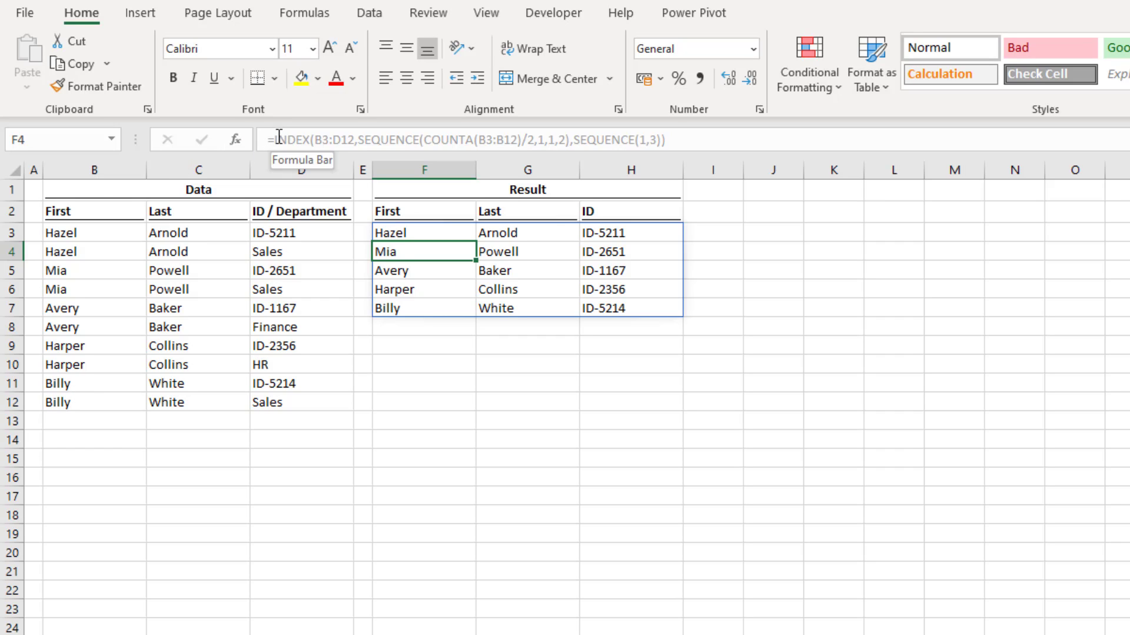
pyautogui.click(395, 229)
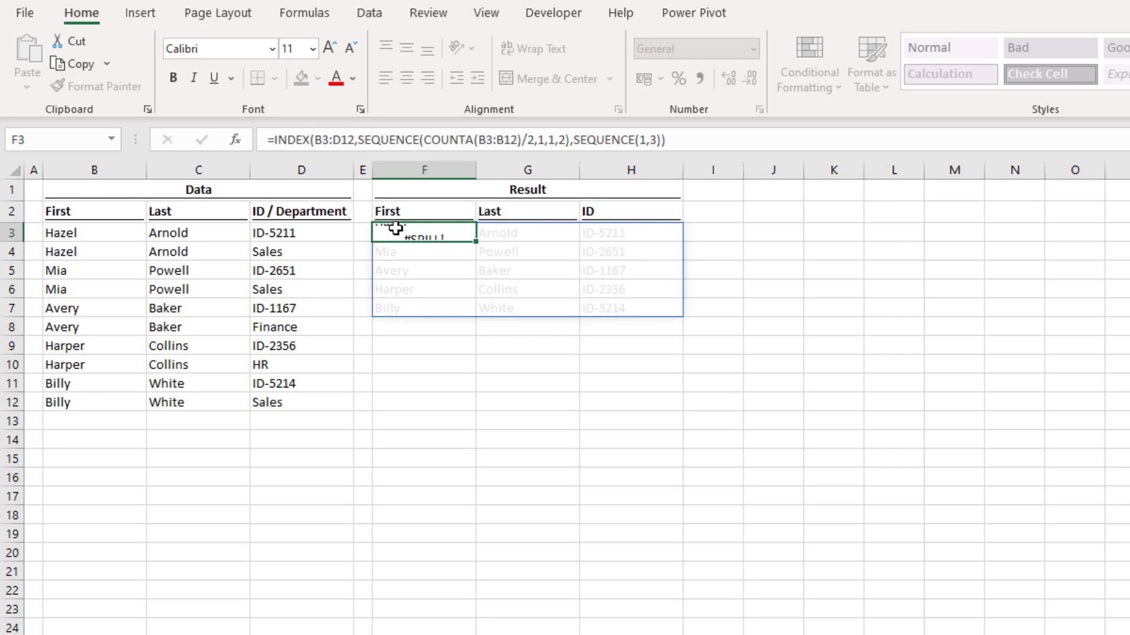
pyautogui.click(276, 141)
pyautogui.write('SORT(')
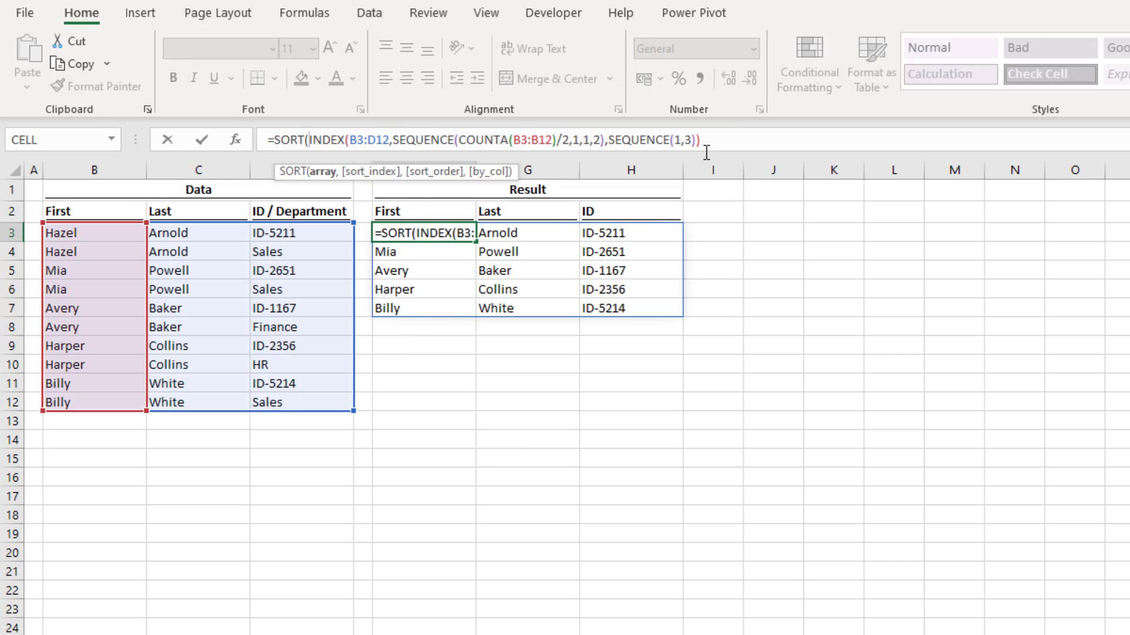
pyautogui.click(734, 137)
pyautogui.write(',')
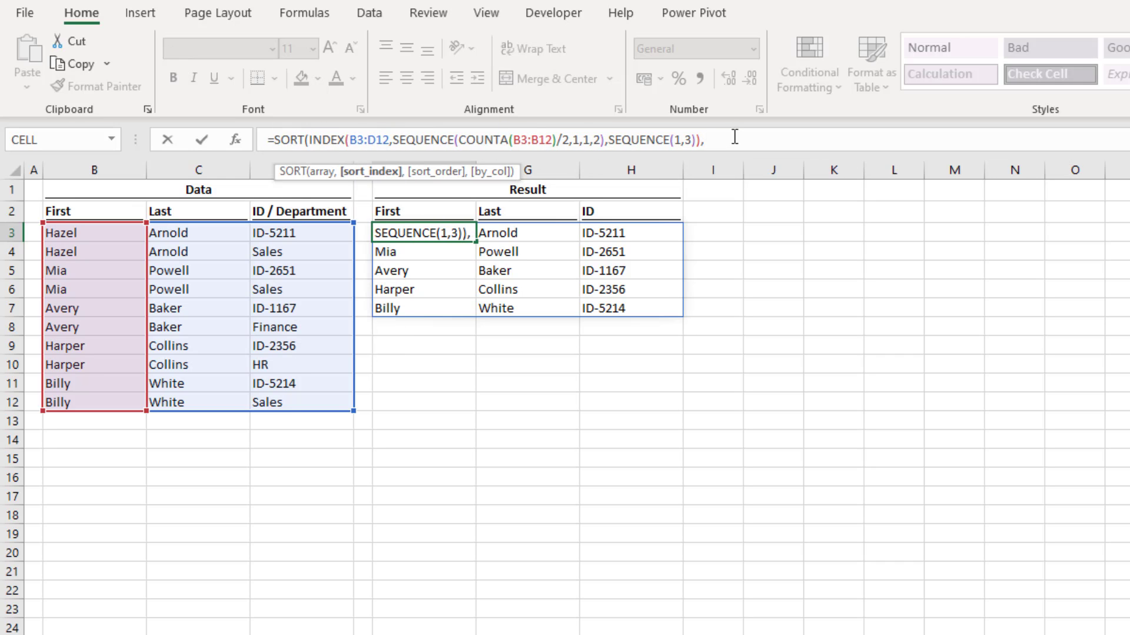
pyautogui.write('2')
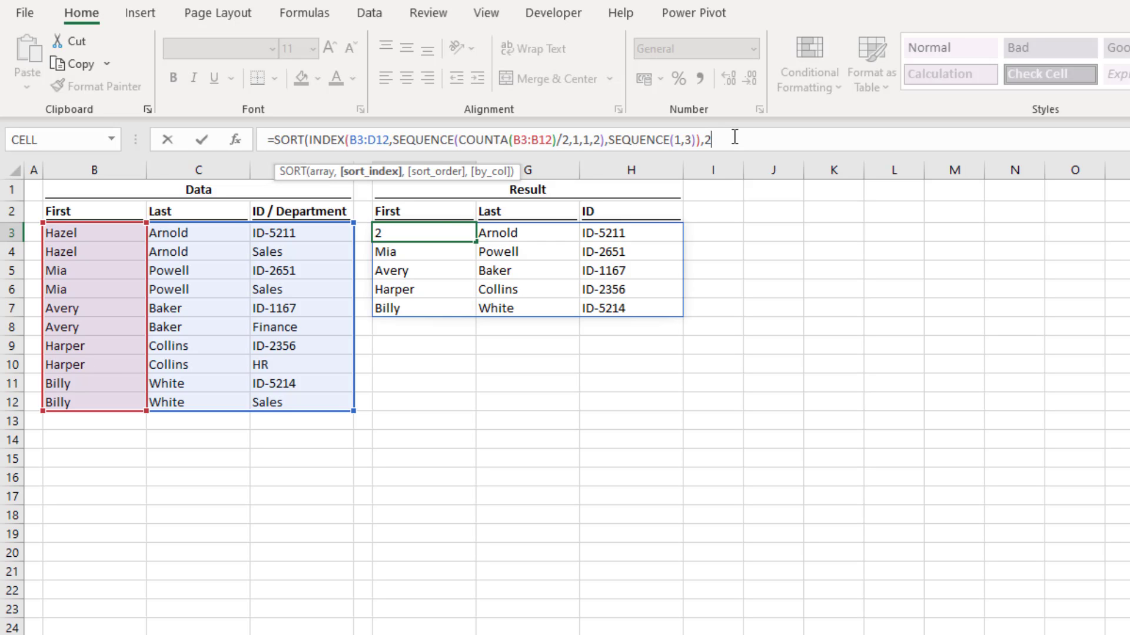
pyautogui.write(')')
pyautogui.press('Return')
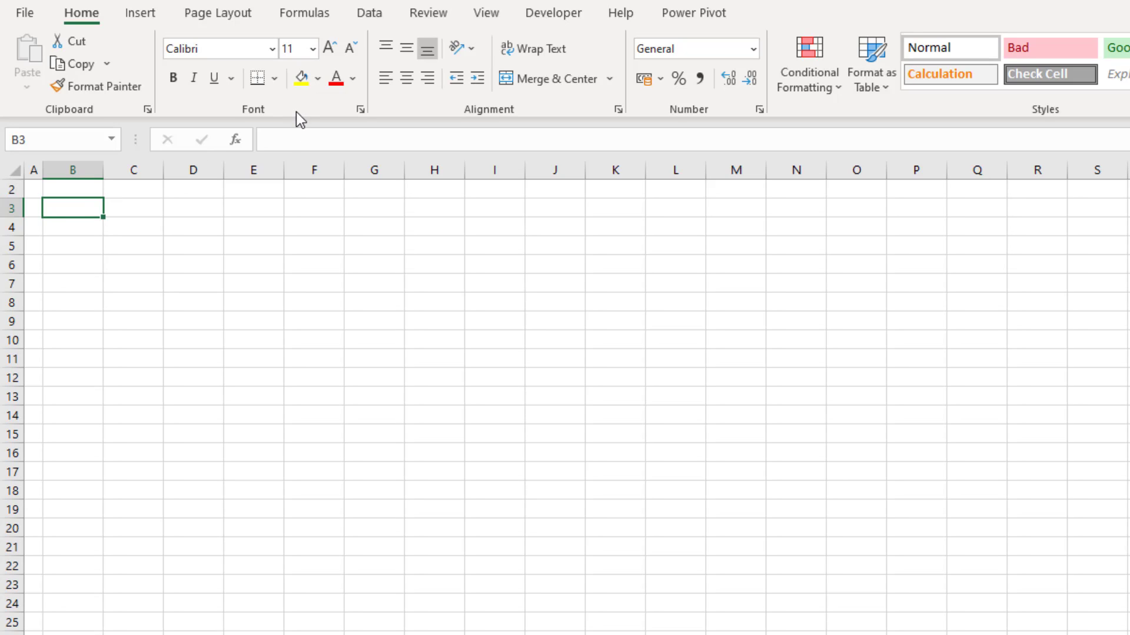
# Enter =SEQUENCE(75) in B3 to list 1 through 75 down column B.
pyautogui.click(290, 144)
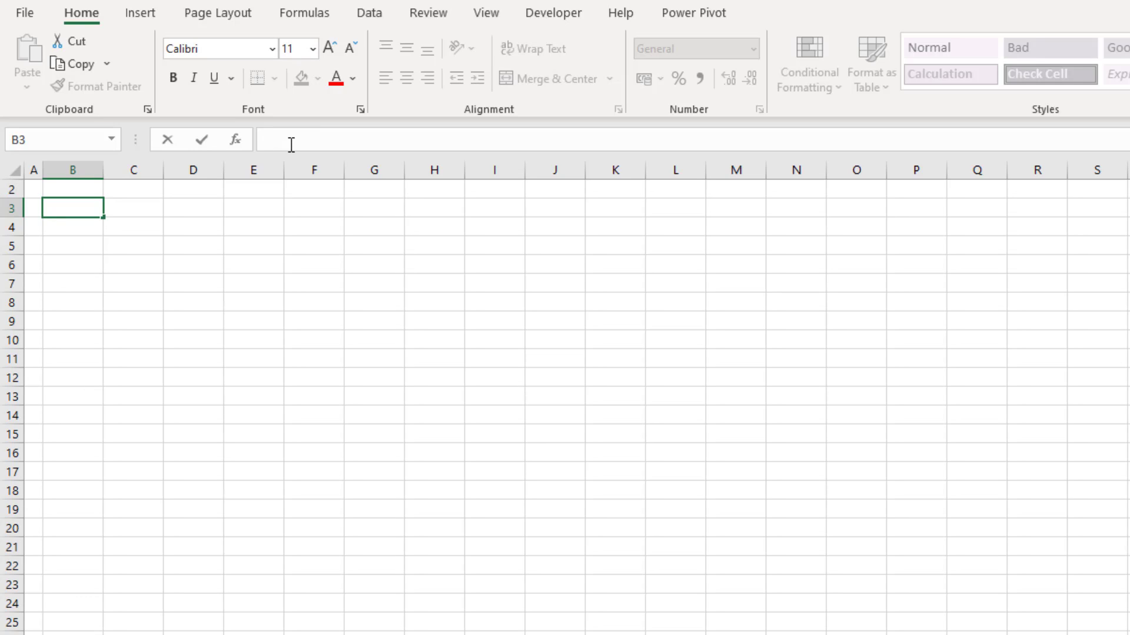
pyautogui.write('=')
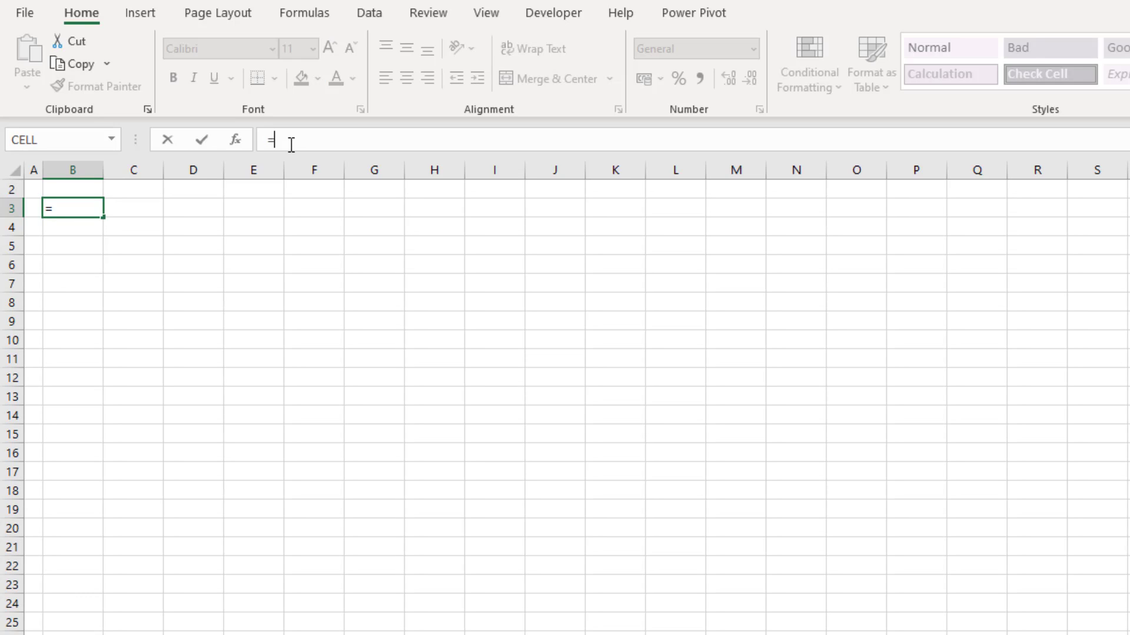
pyautogui.write('SEQUENCE(')
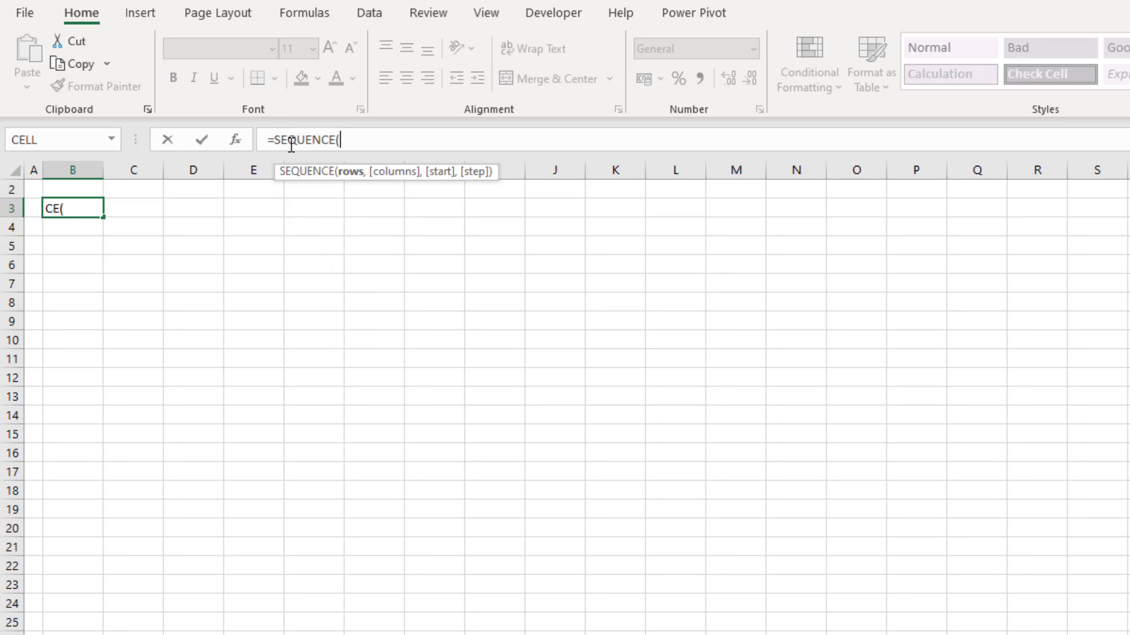
pyautogui.write('75)')
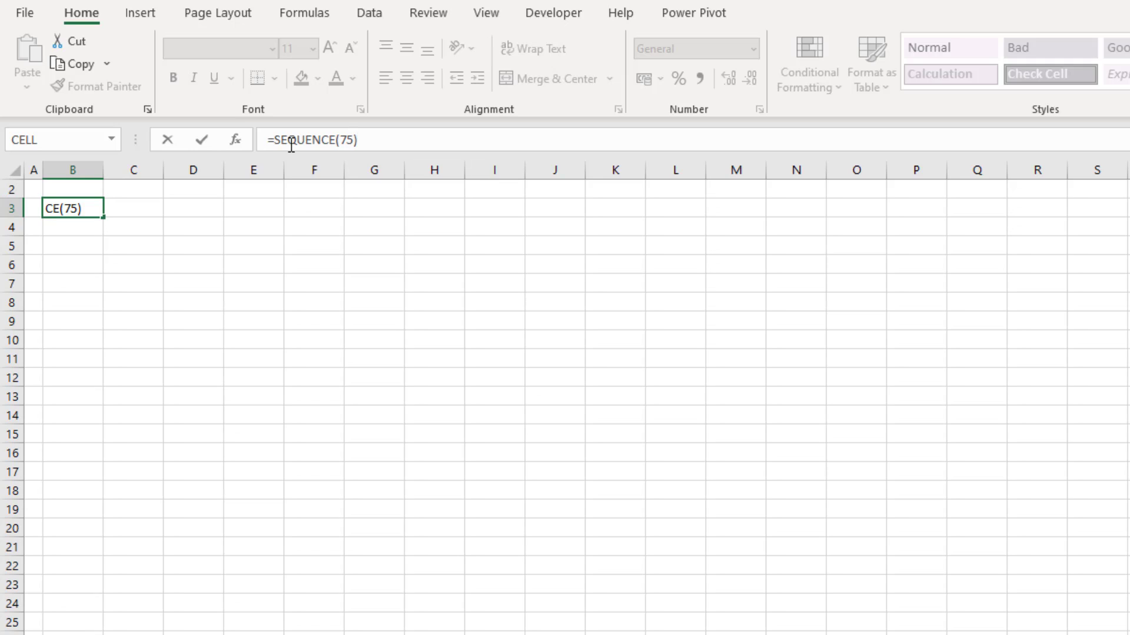
pyautogui.press('Return')
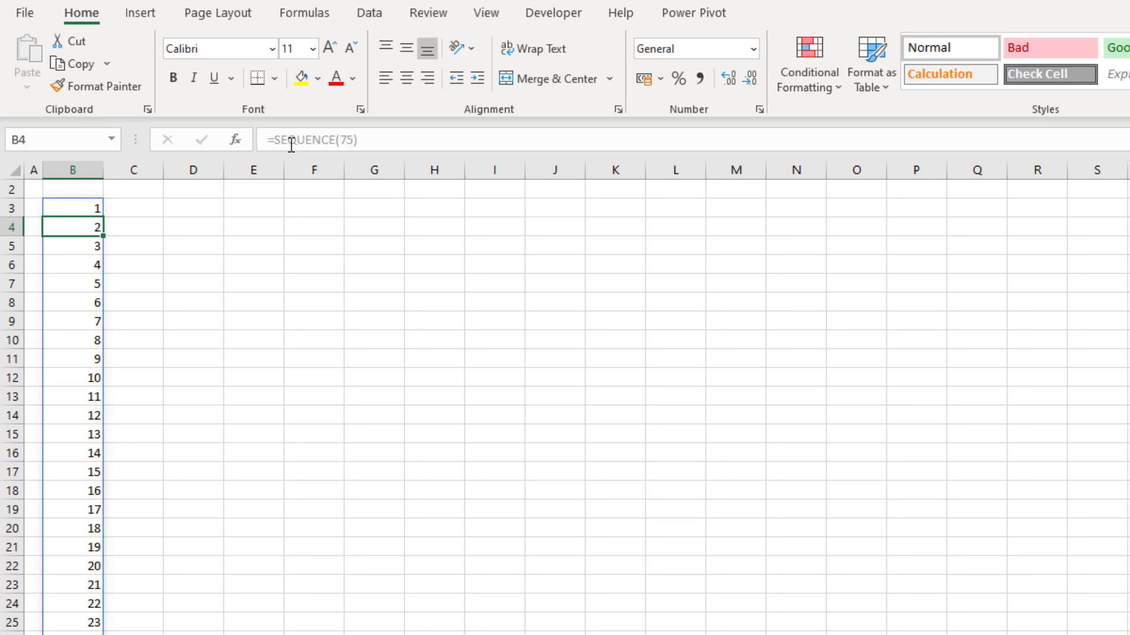
# Change B3 to =SORTBY(SEQUENCE(75),RANDARRAY(75)) to shuffle the numbers 1–75.
pyautogui.click(88, 210)
pyautogui.click(276, 138)
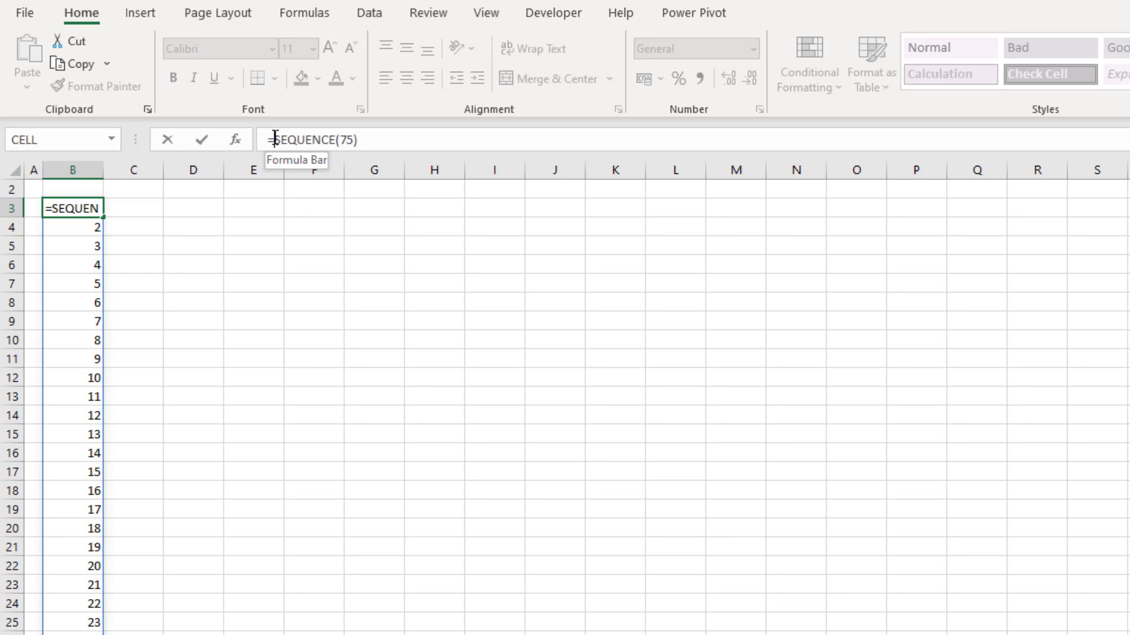
pyautogui.write('SORTBY')
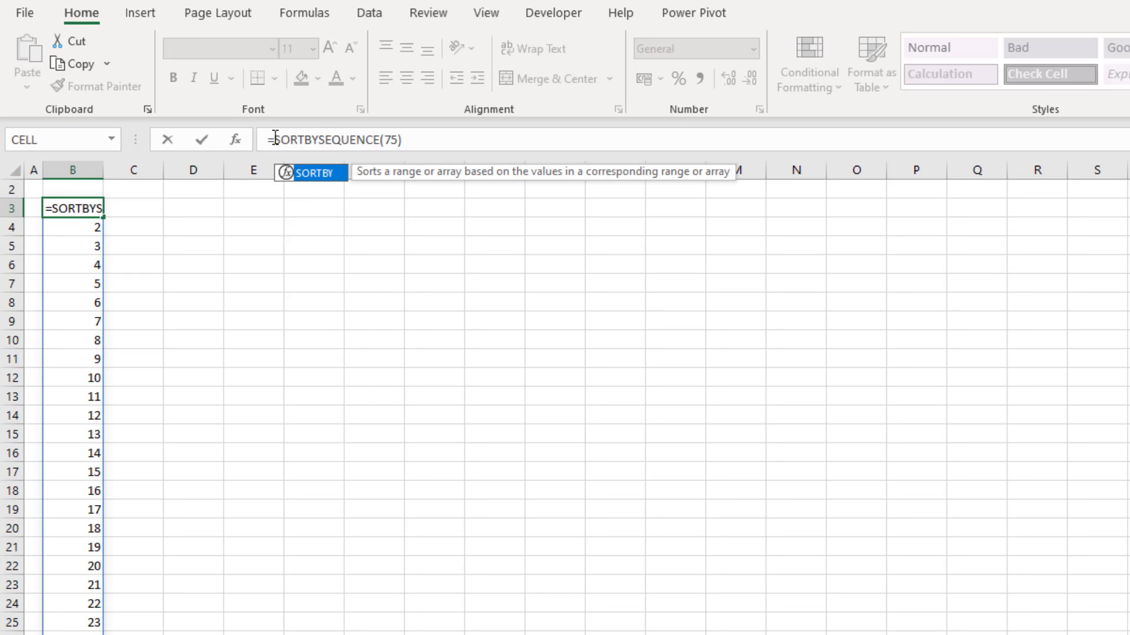
pyautogui.write('(')
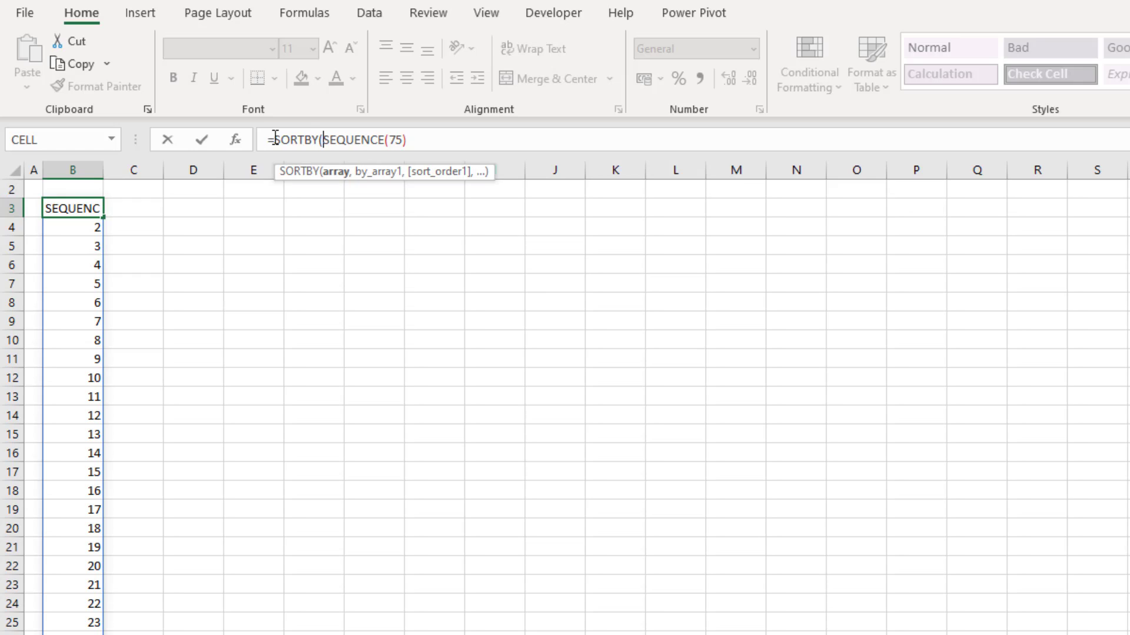
pyautogui.click(438, 142)
pyautogui.write(',')
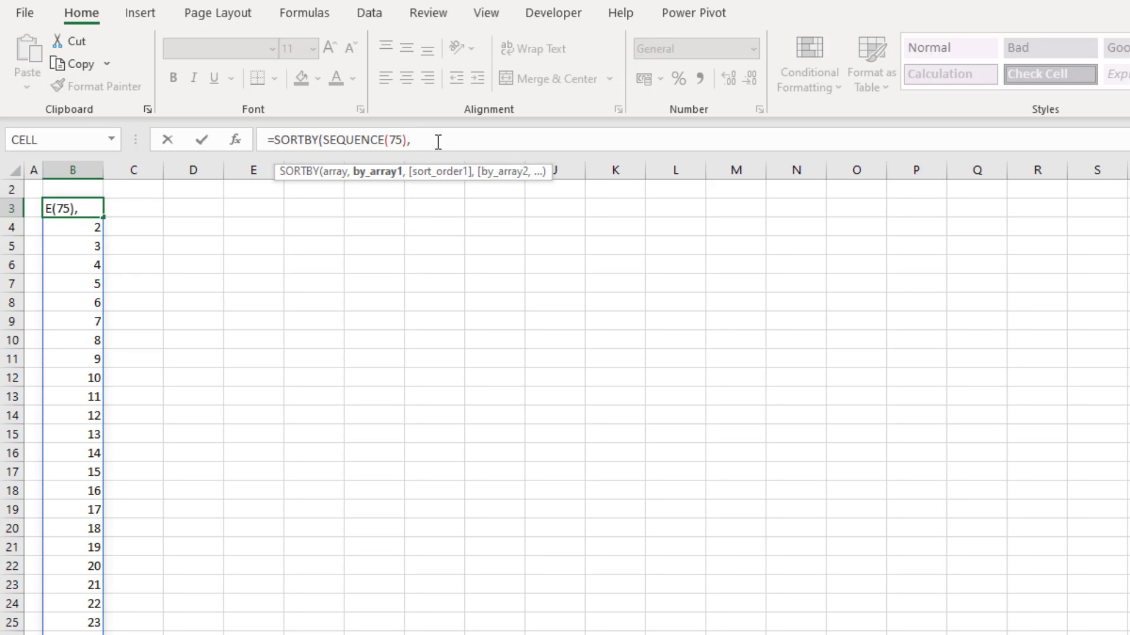
pyautogui.write('RAN')
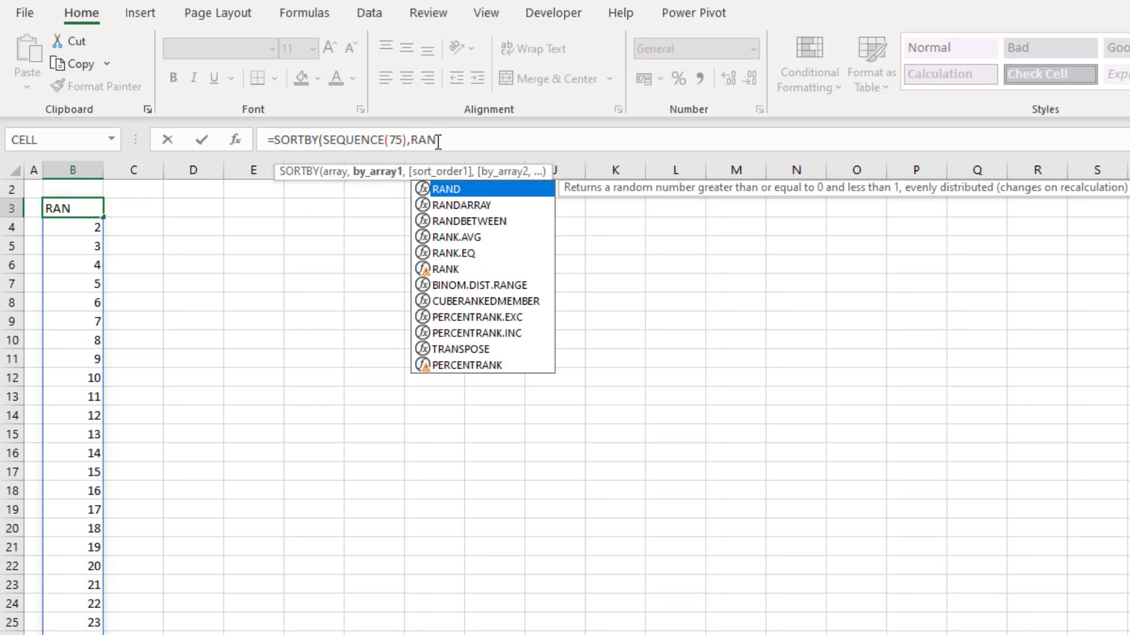
pyautogui.write('DARRAY(75')
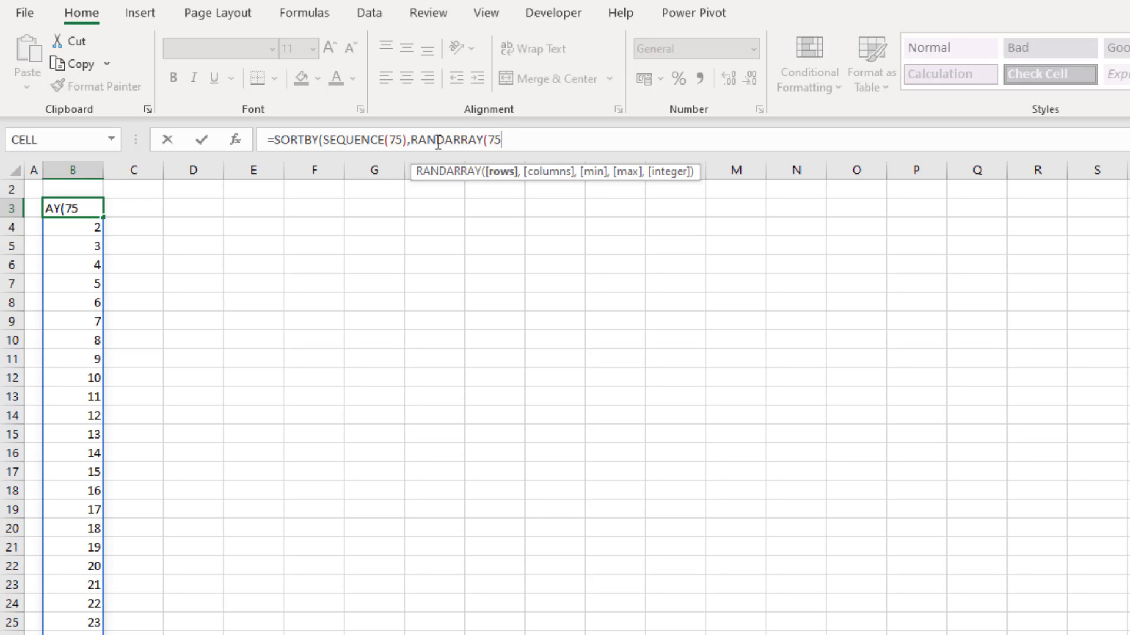
pyautogui.write('))')
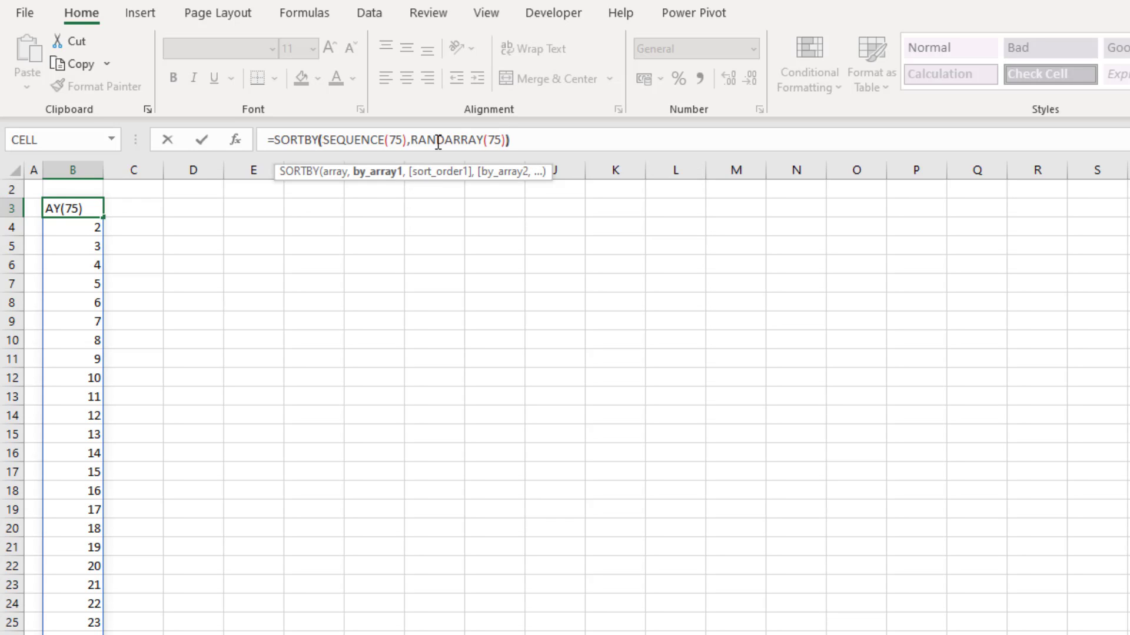
pyautogui.write(')')
pyautogui.press('Return')
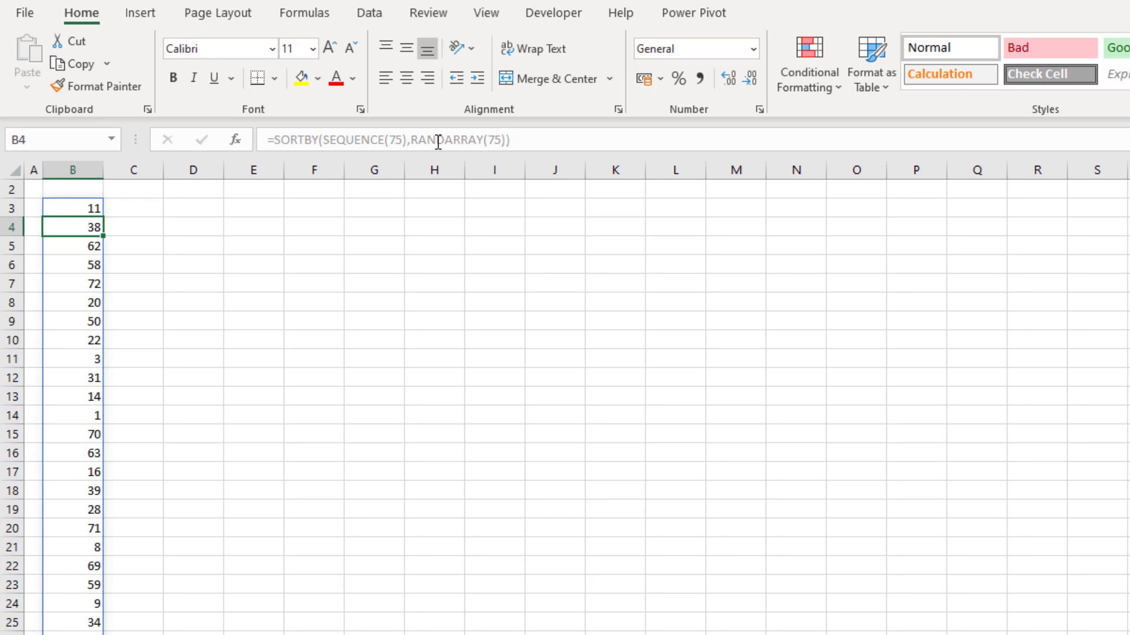